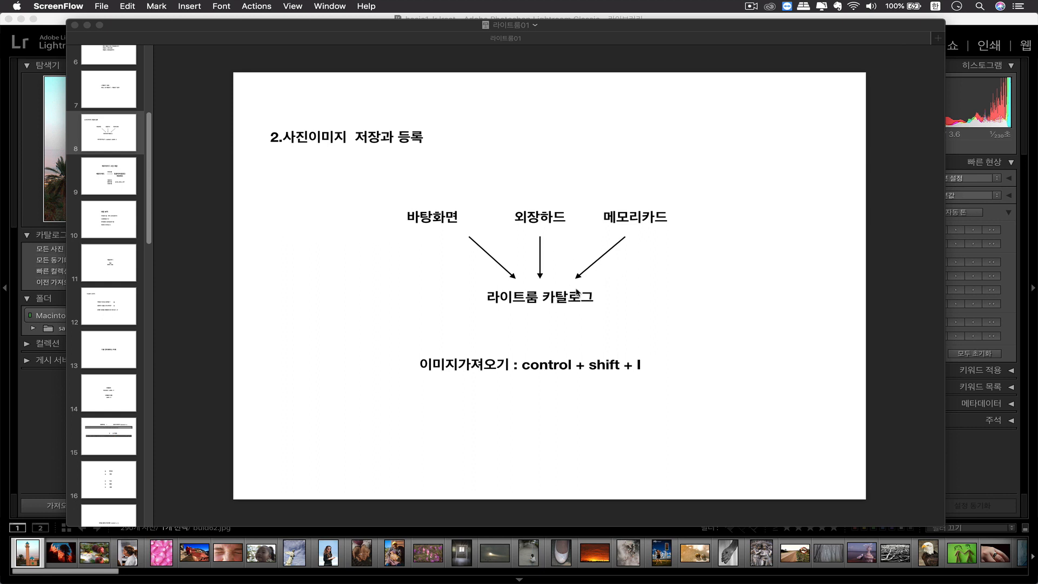
- Switch to the Keynote presentation and show slide 9, 메모리카드 사진 저장
left_click(488, 414)
left_click_drag(415, 387, 639, 412)
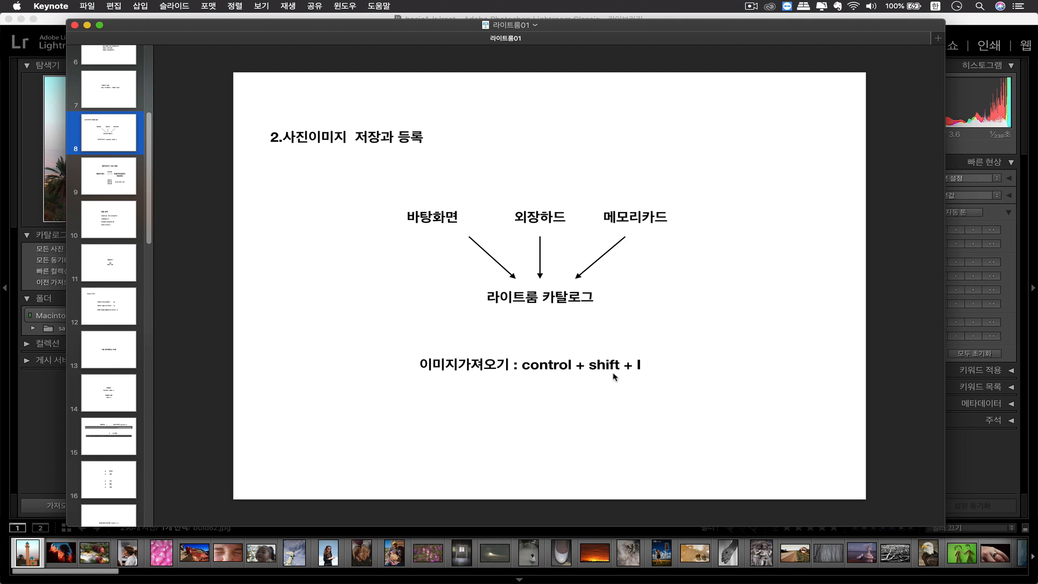
left_click(99, 174)
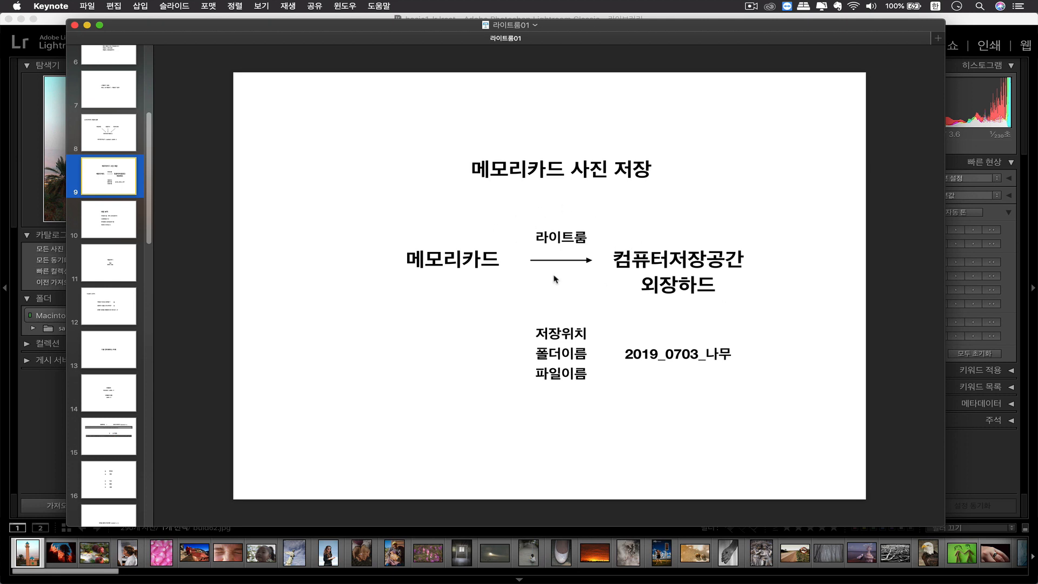
left_click(629, 450)
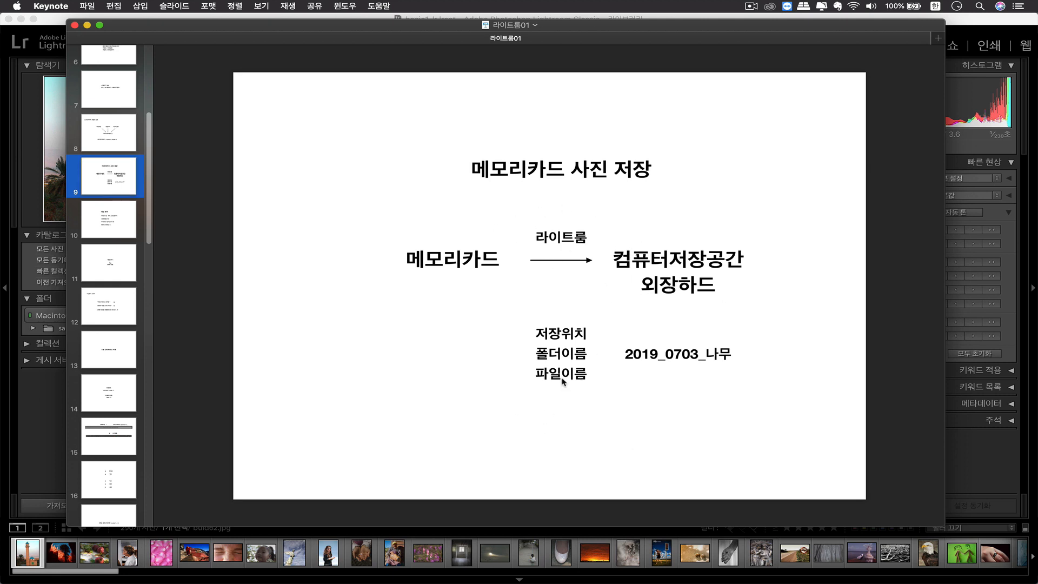
- Duplicate the 파일이름 label just below itself and replace the copy's text with "Raw - DNG"
left_click_drag(562, 378, 560, 412)
double_click(558, 407)
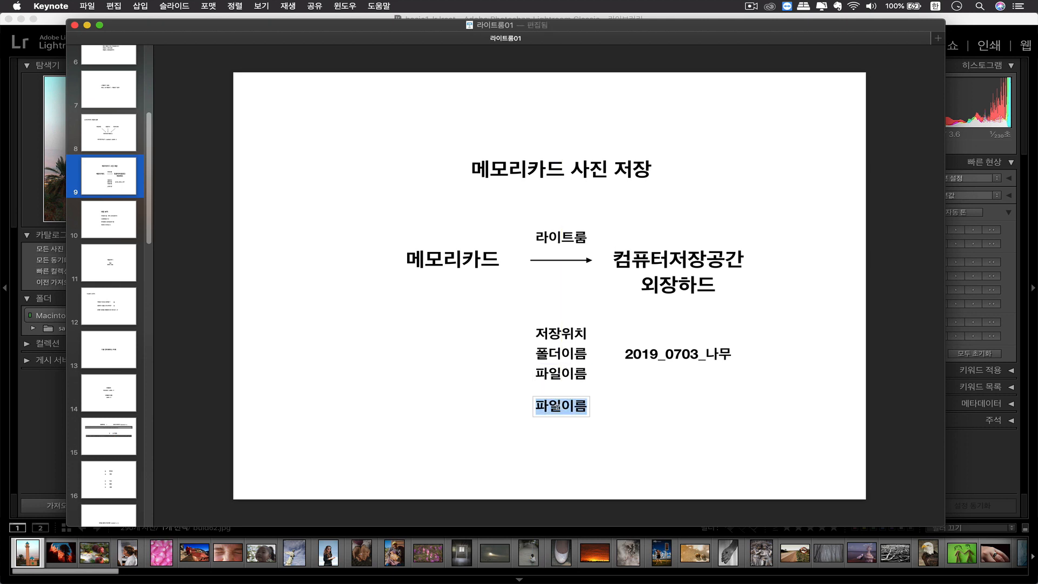
key("BackSpace")
key("ctrl+space")
type("rw")
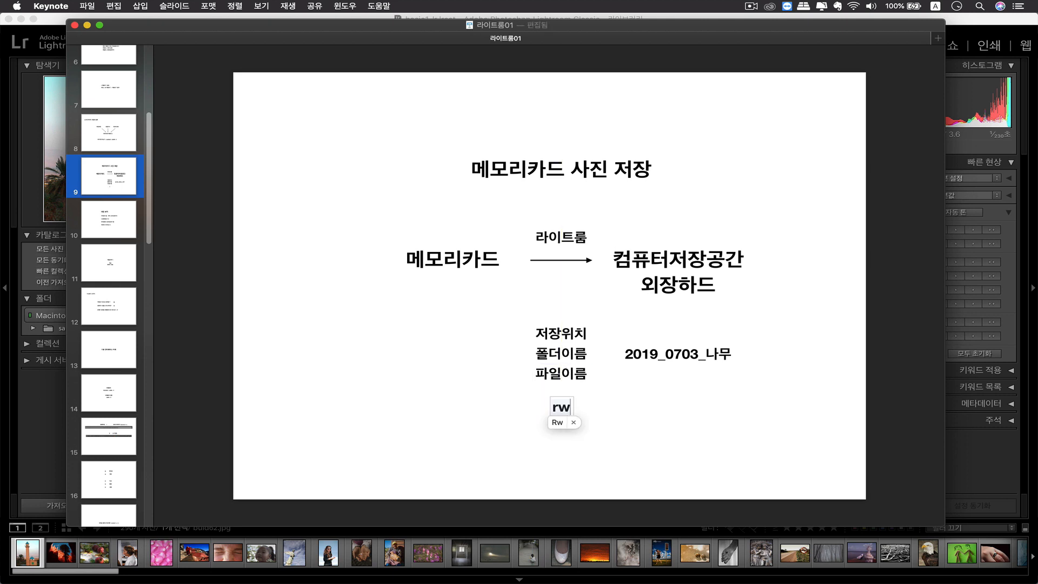
key("BackSpace")
type("aw -")
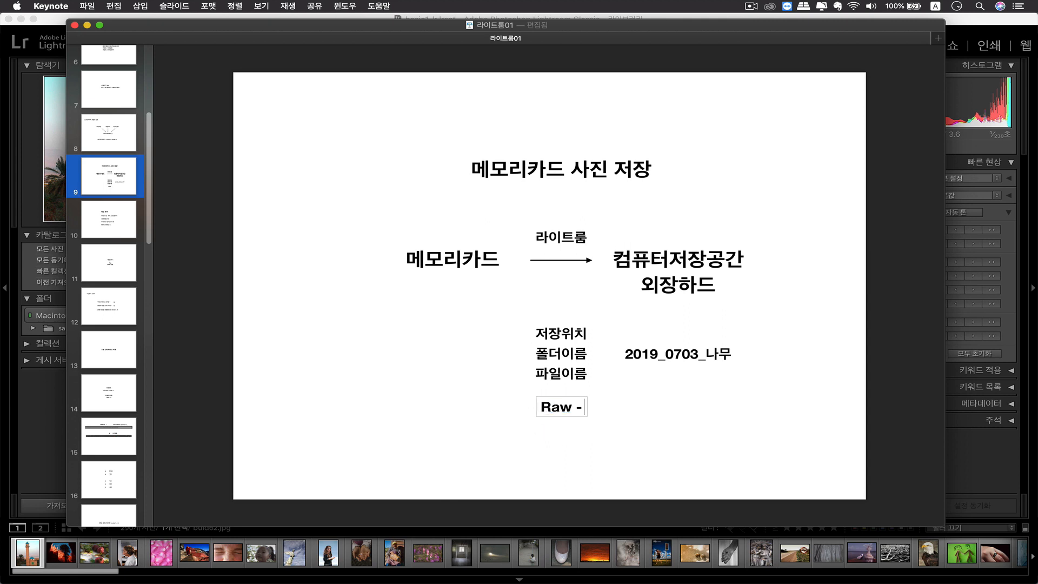
type(" DNG")
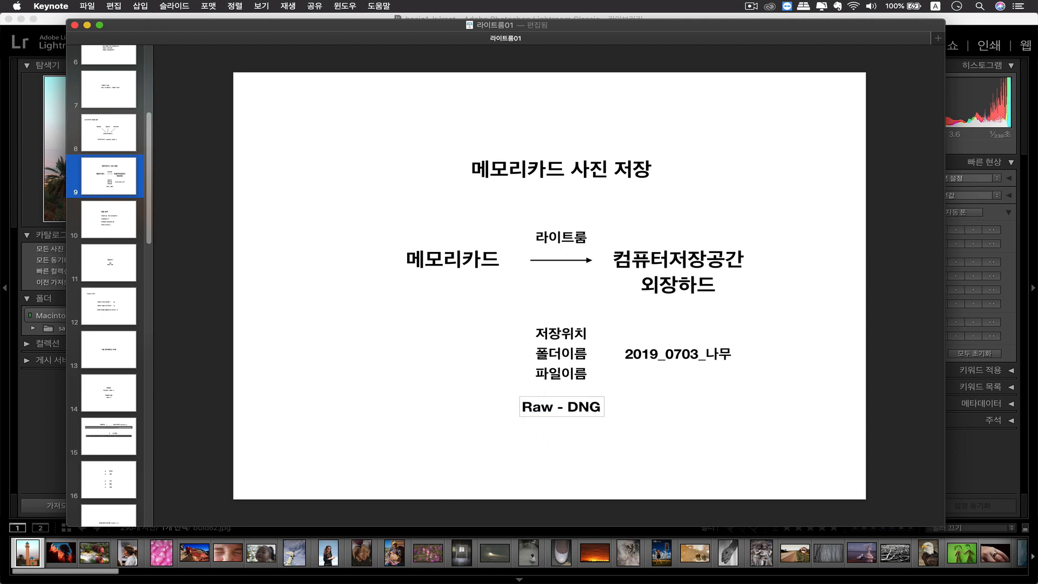
left_click(590, 431)
- Duplicate the Raw - DNG label below itself, replace its text with "Cr2" and "NEF" on two lines, and shift it under the word Raw
left_click(538, 412)
left_click(561, 414)
left_click_drag(546, 408, 547, 431)
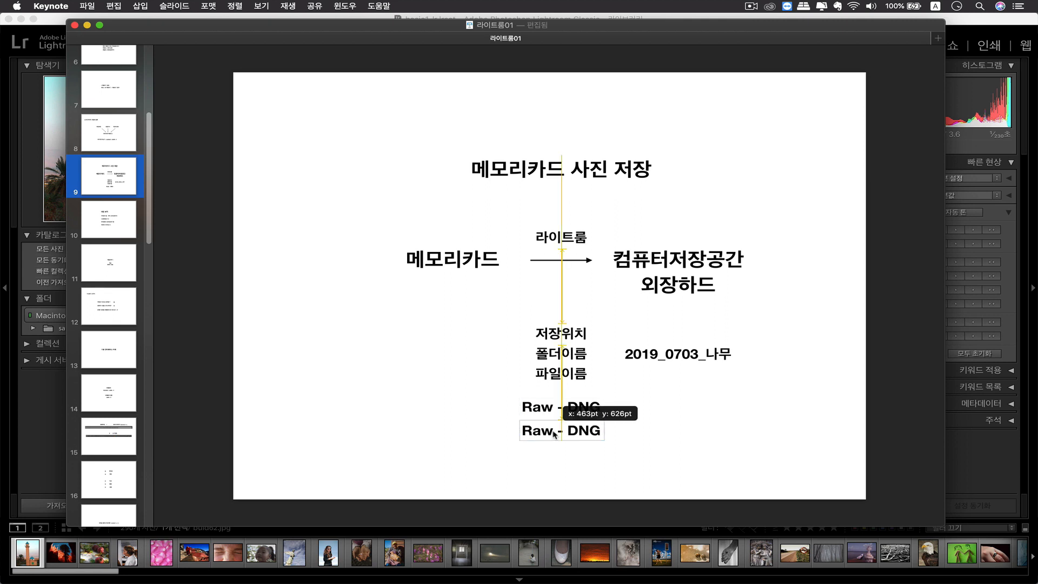
triple_click(550, 431)
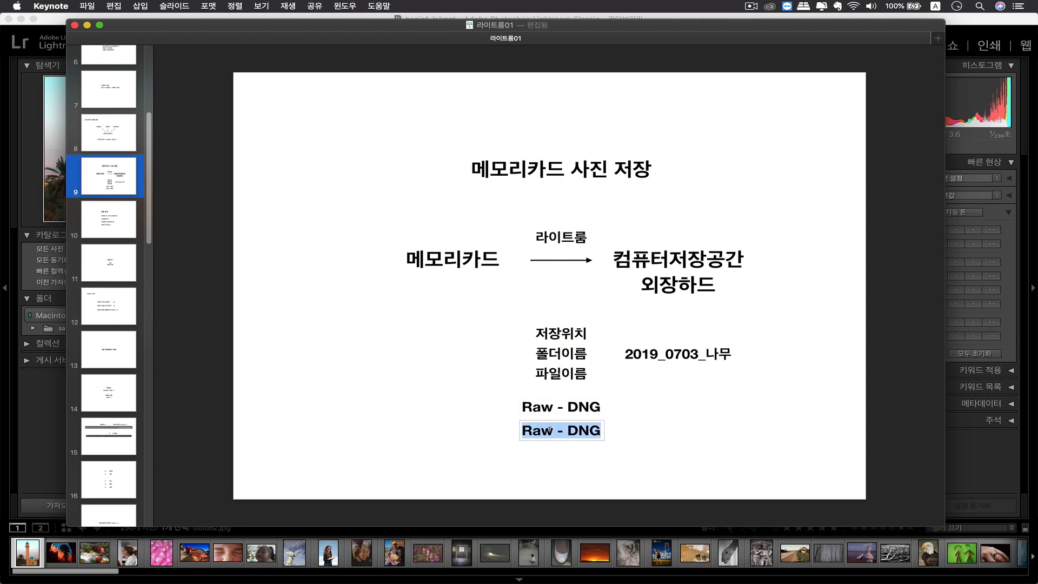
key("BackSpace")
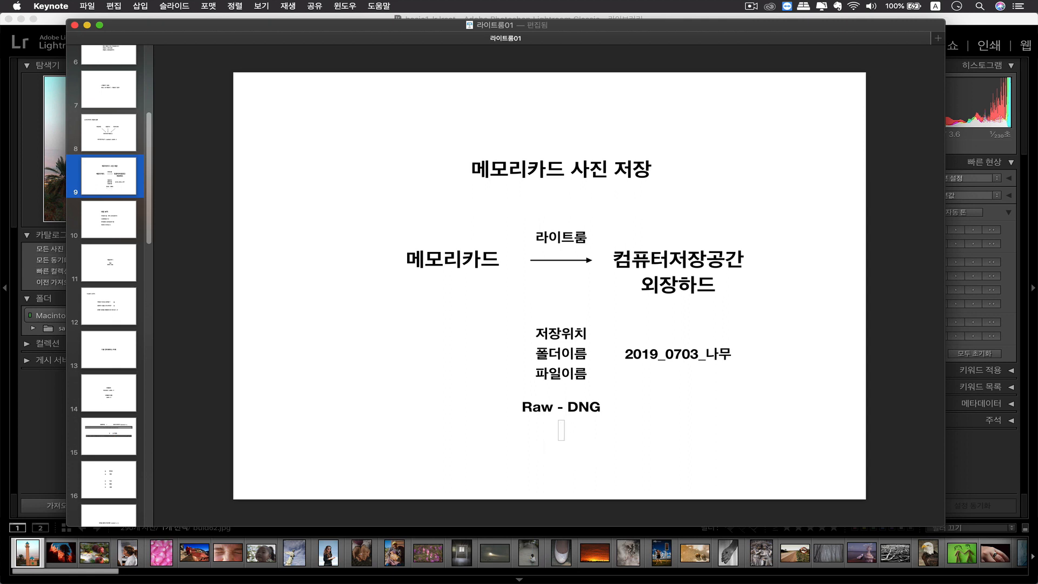
type("rew")
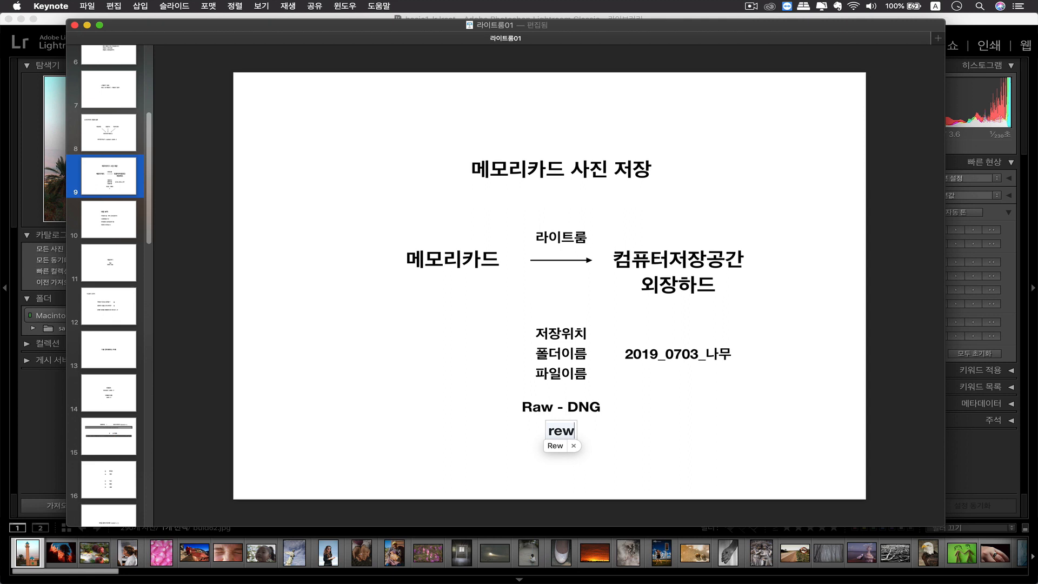
key("BackSpace")
key("BackSpace")
key("BackSpace")
type("cr")
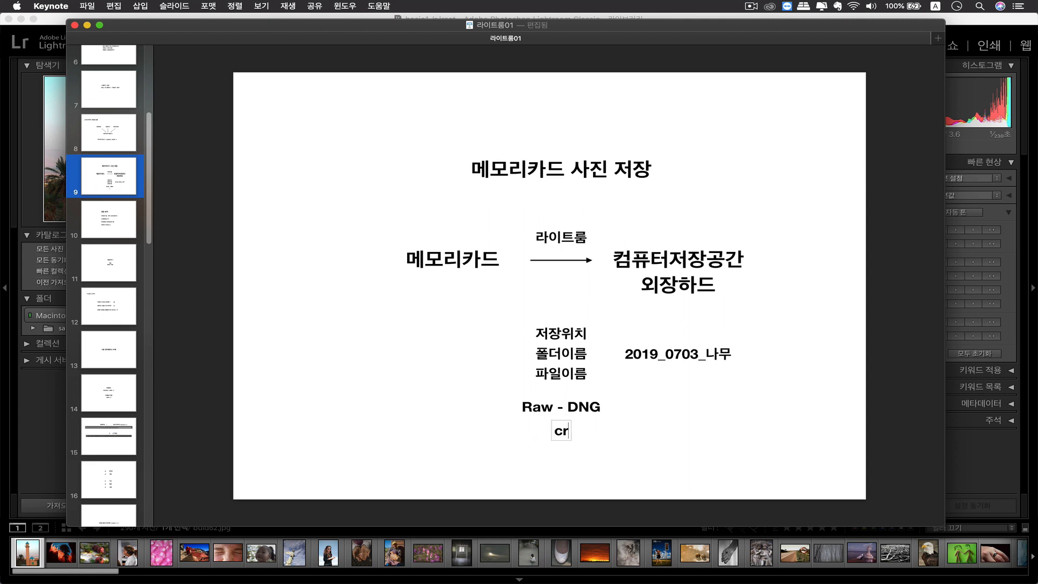
type("2")
key("Return")
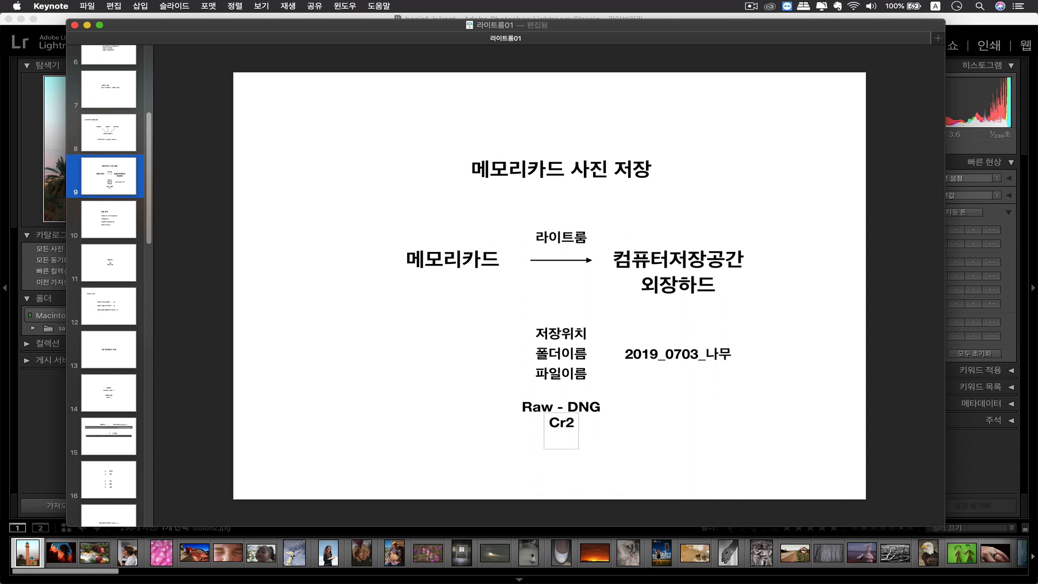
type("NEF")
left_click_drag(569, 435, 544, 444)
left_click(570, 447)
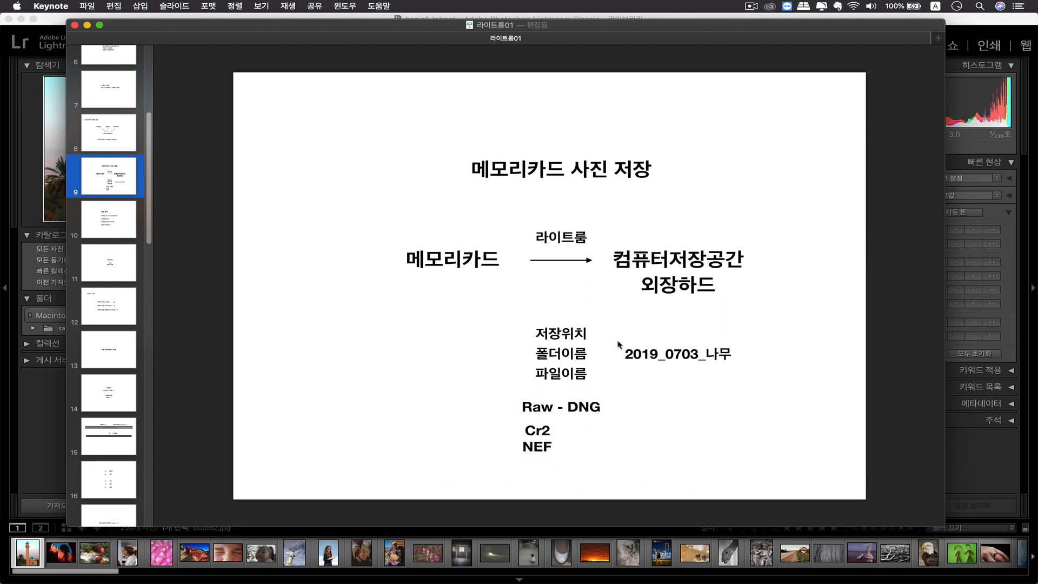
- Move the 저장위치, 폴더이름 and 파일이름 labels up slightly, together with the 2019_0703_나무 text
left_click_drag(509, 318, 574, 373)
left_click_drag(597, 377, 543, 327)
left_click_drag(556, 329, 557, 315)
left_click_drag(656, 357, 656, 337)
left_click(656, 367)
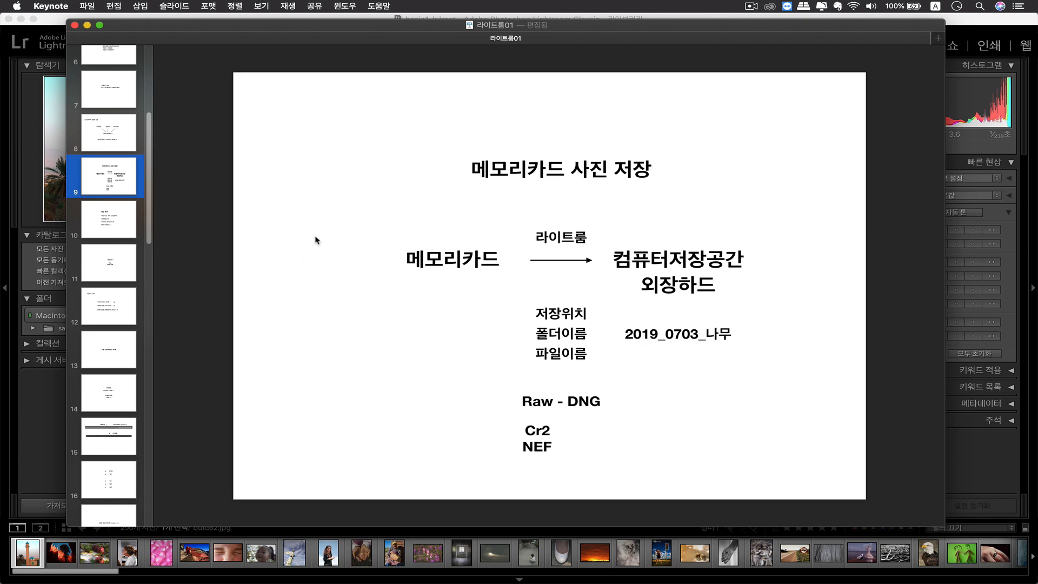
- Switch to Lightroom Classic, open the photo import window and collapse the Macintosh HD source folders
key("super+Tab")
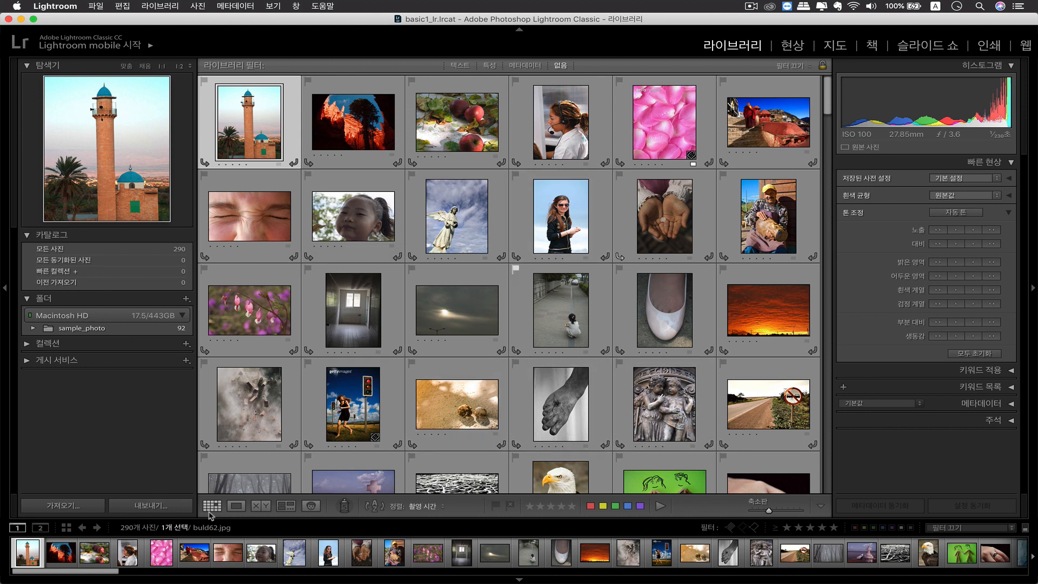
left_click(68, 508)
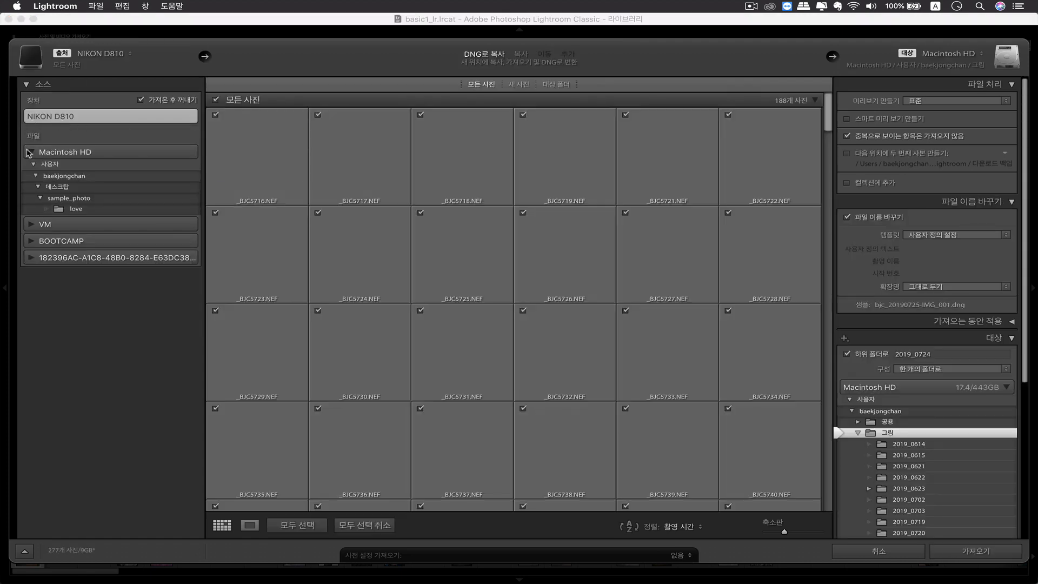
left_click(31, 152)
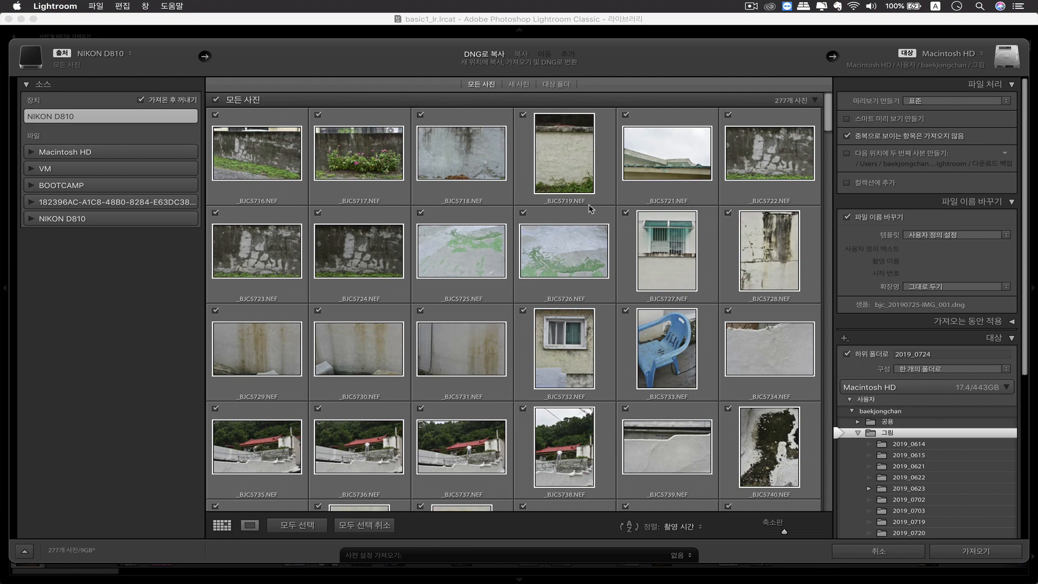
- Switch the import method for the NIKON D810 photos to 복사 and back to DNG로 복사
scroll(638, 273, "down", 1)
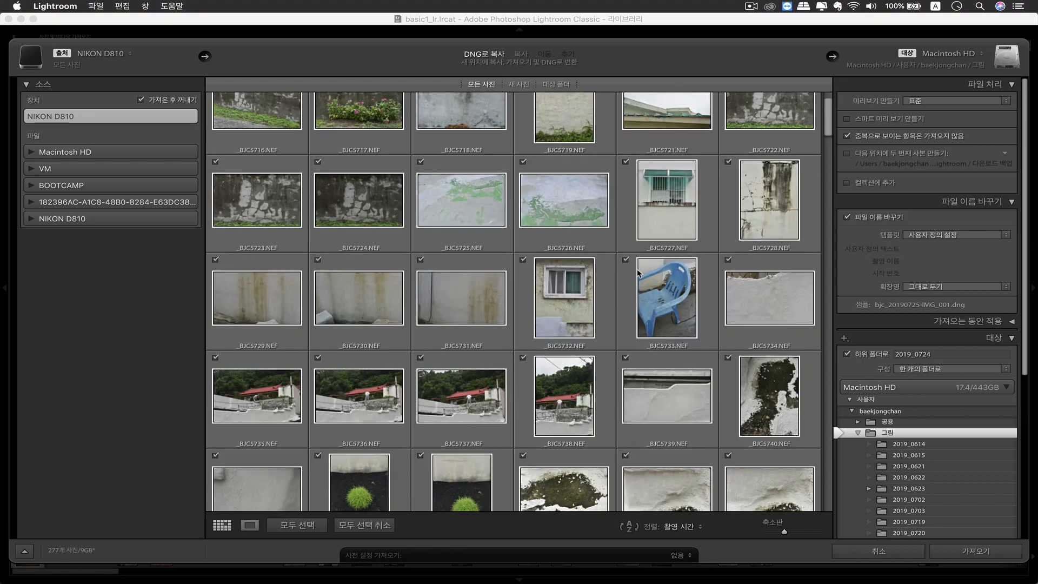
scroll(639, 274, "up", 1)
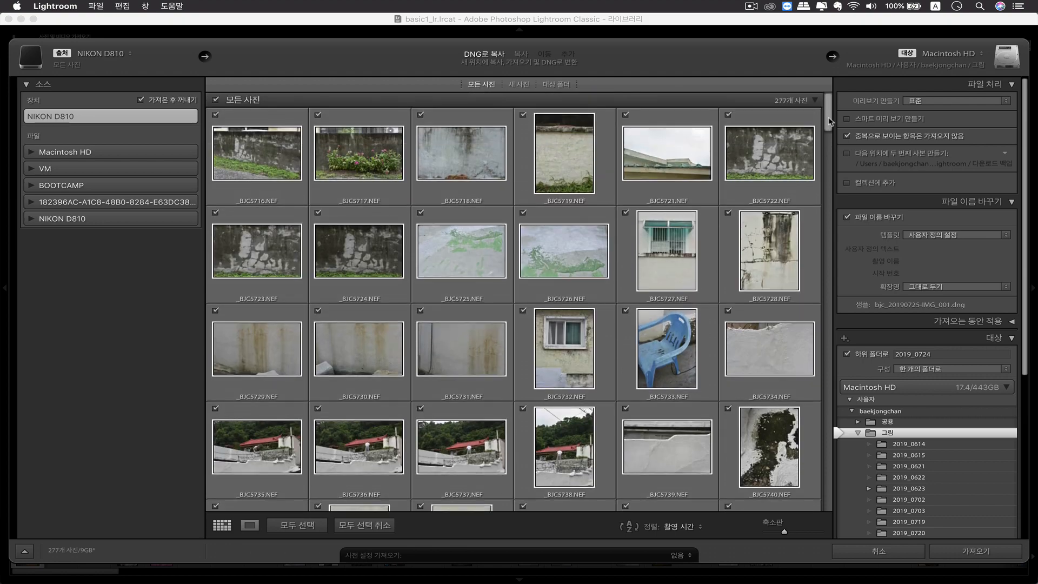
left_click_drag(828, 121, 824, 243)
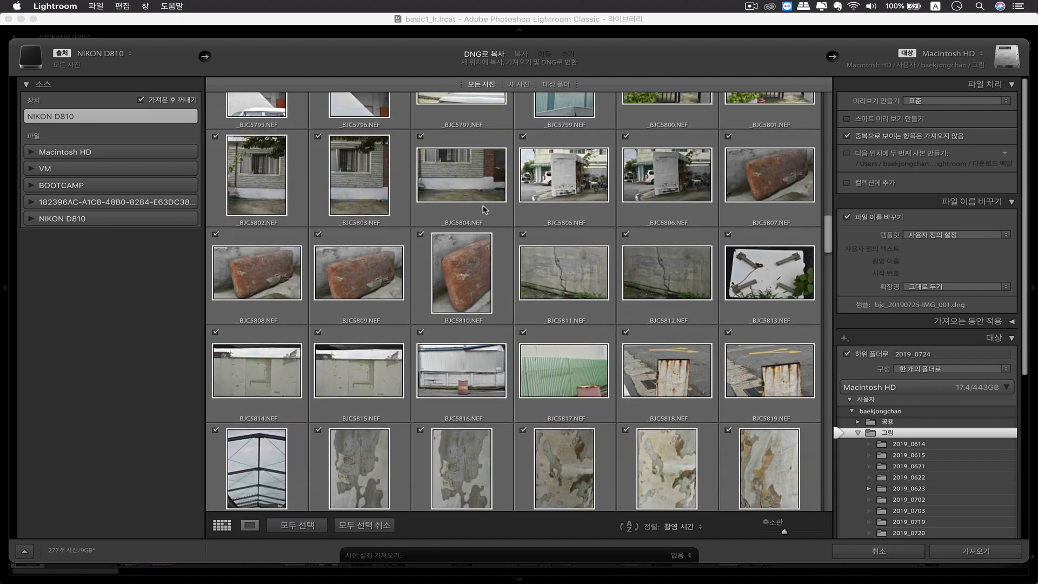
left_click(522, 55)
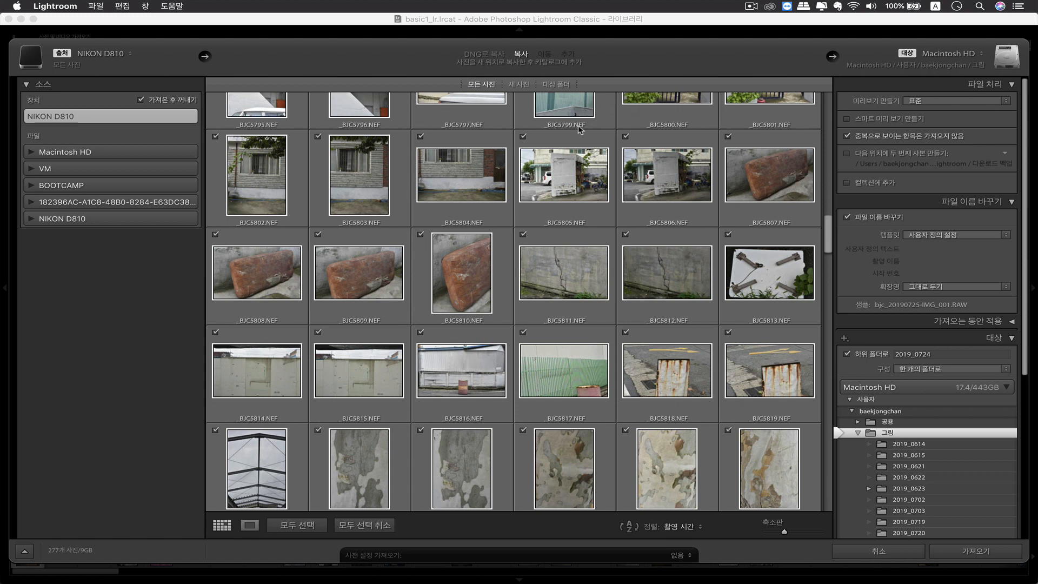
left_click(482, 55)
mouse_move(582, 129)
left_click(521, 55)
left_click(490, 56)
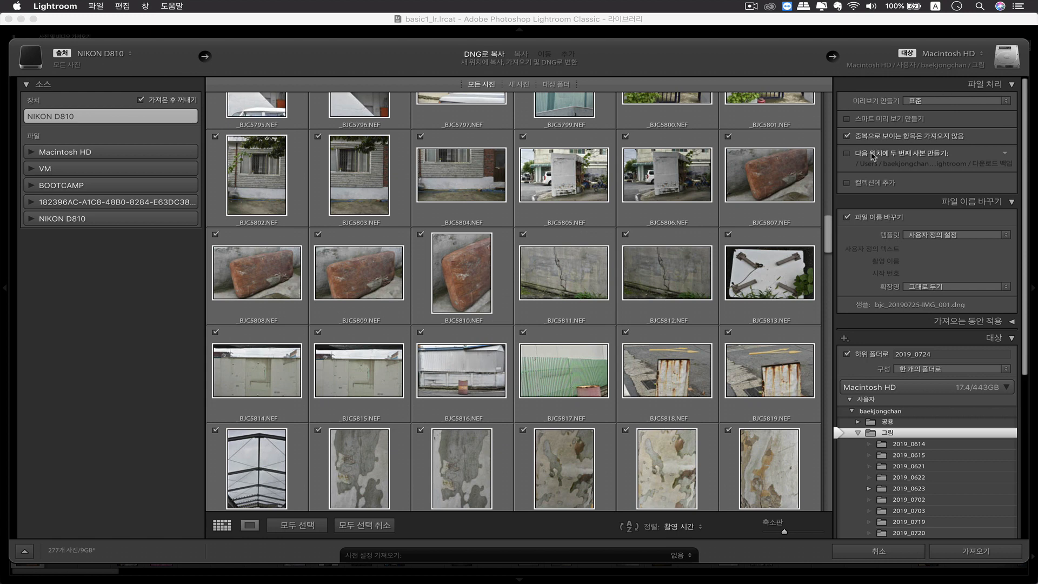
- Review the preview-building choices, keeping 표준, and toggle the option to skip suspected duplicates off and on again
left_click(945, 102)
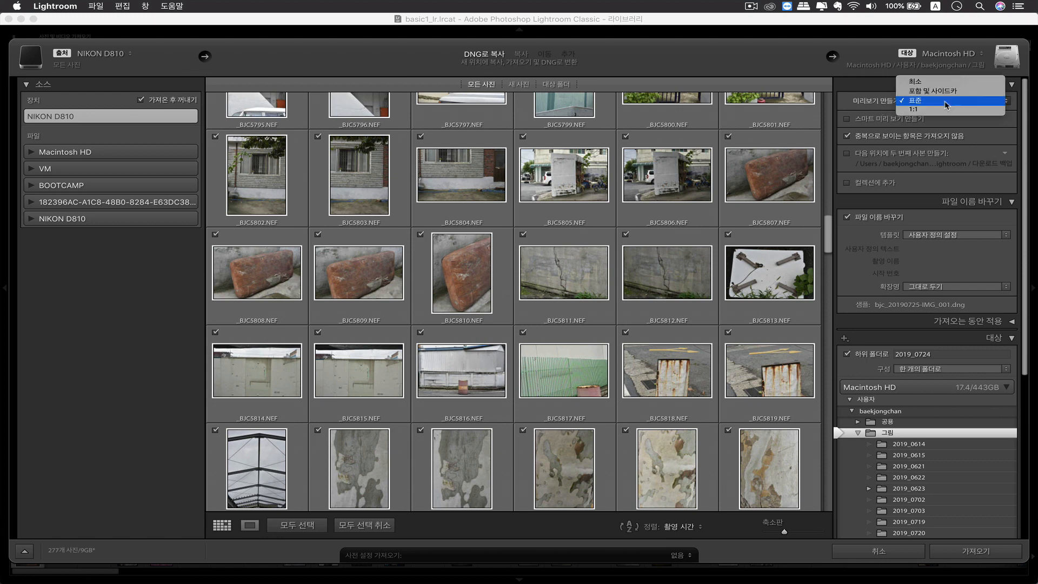
left_click(946, 105)
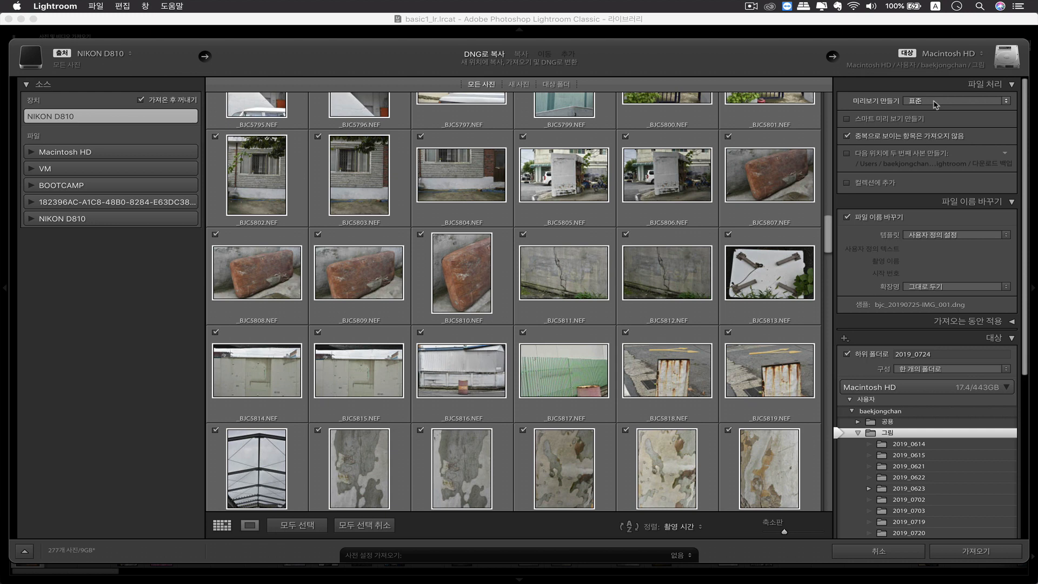
left_click(935, 104)
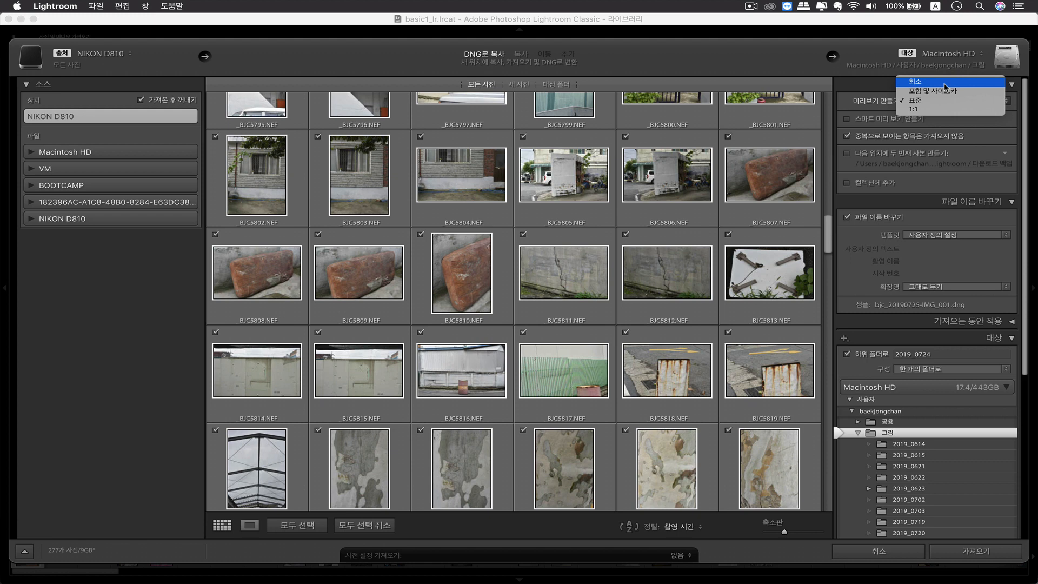
left_click(868, 103)
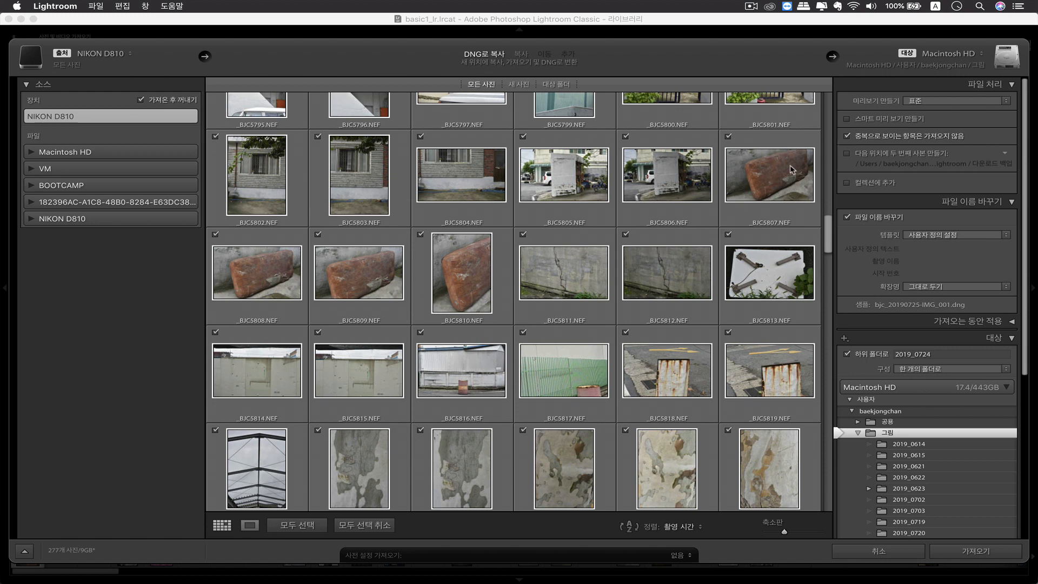
left_click(847, 136)
left_click(847, 136)
- Collapse the 대상, 파일 처리 and 파일 이름 바꾸기 sections of the import settings
left_click_drag(1024, 216, 1025, 239)
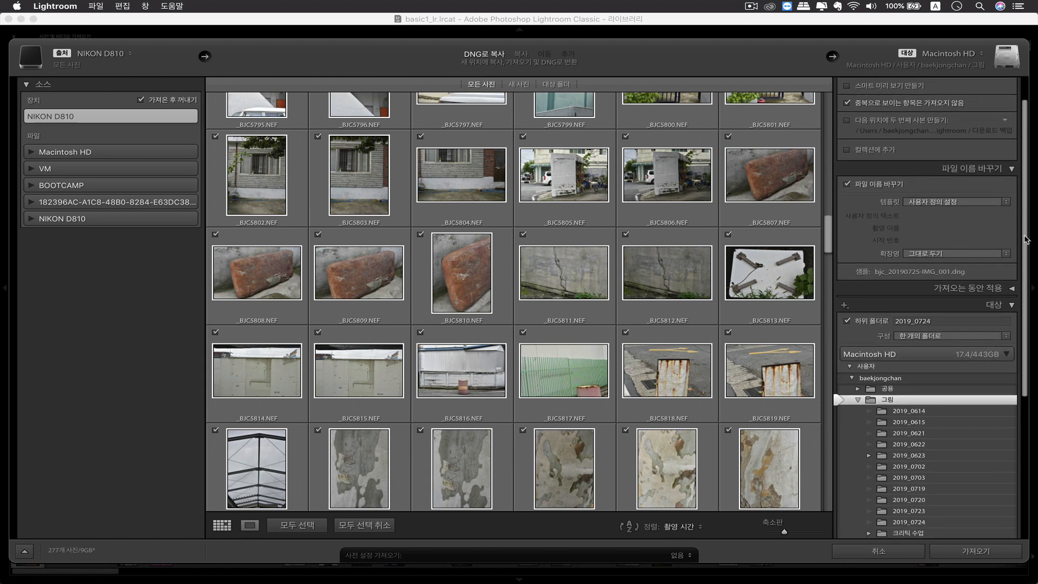
scroll(931, 241, "down", 5)
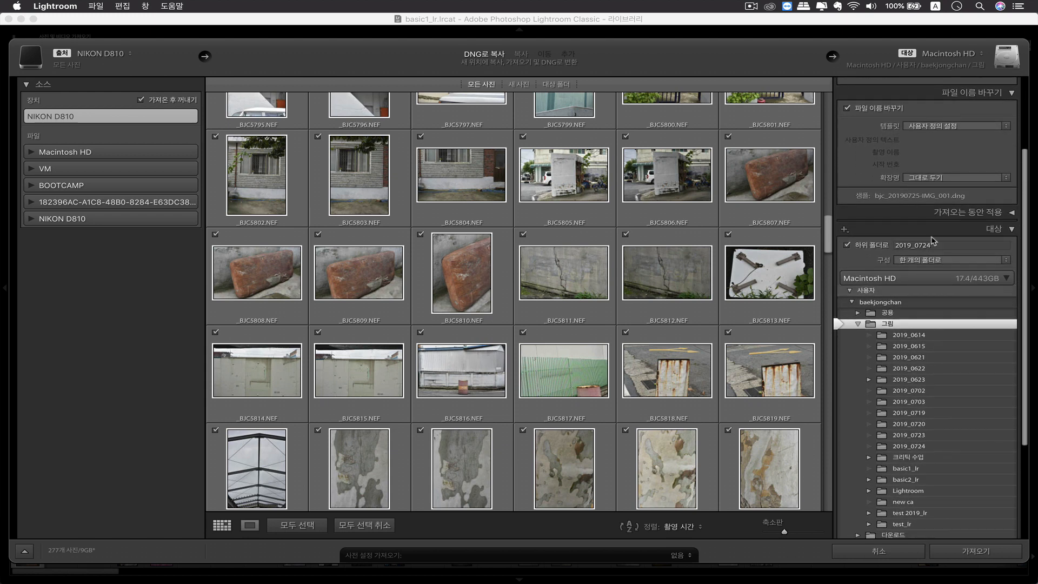
left_click(1011, 230)
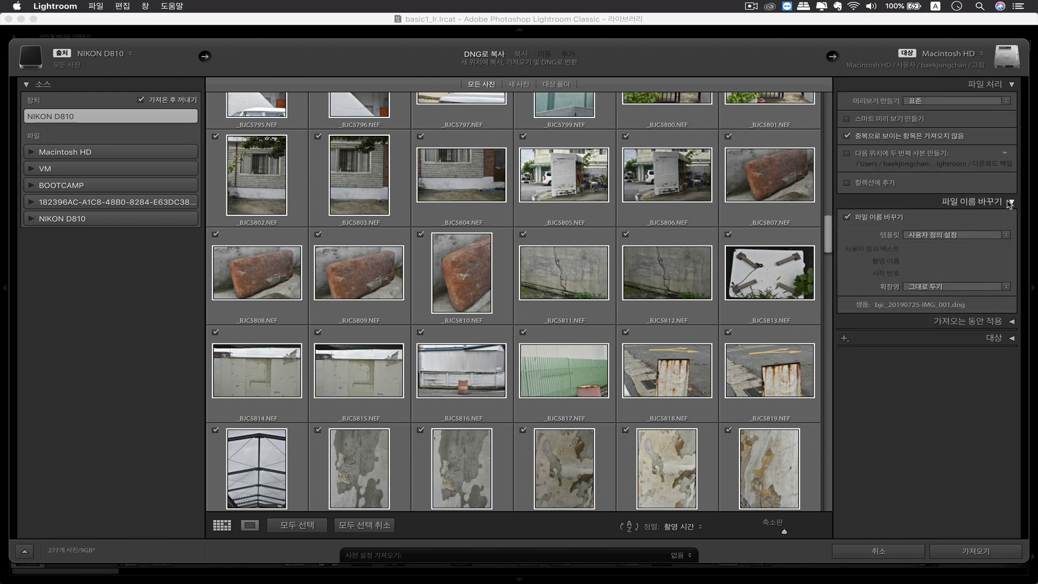
left_click(976, 86)
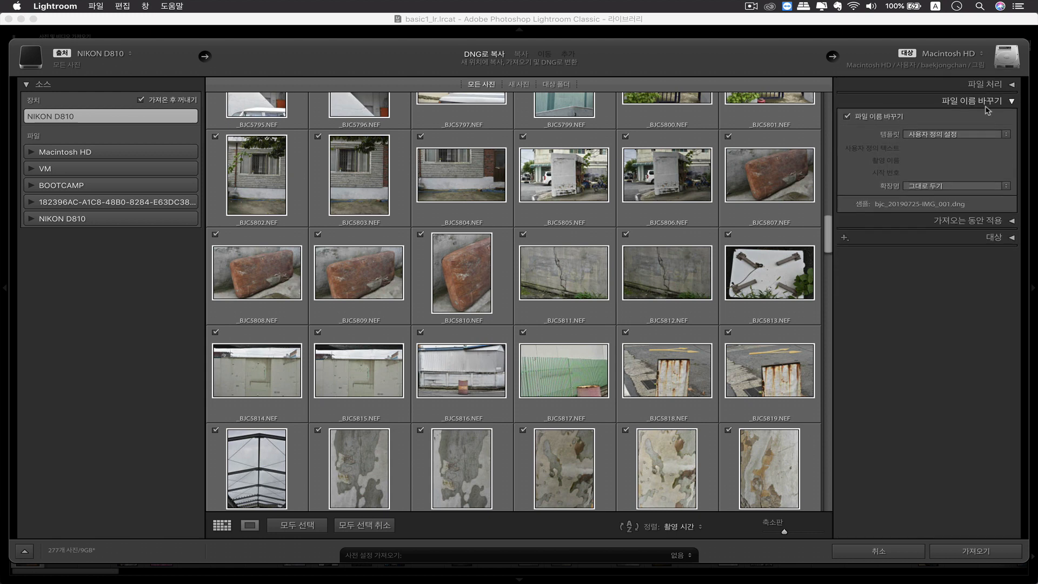
left_click(976, 102)
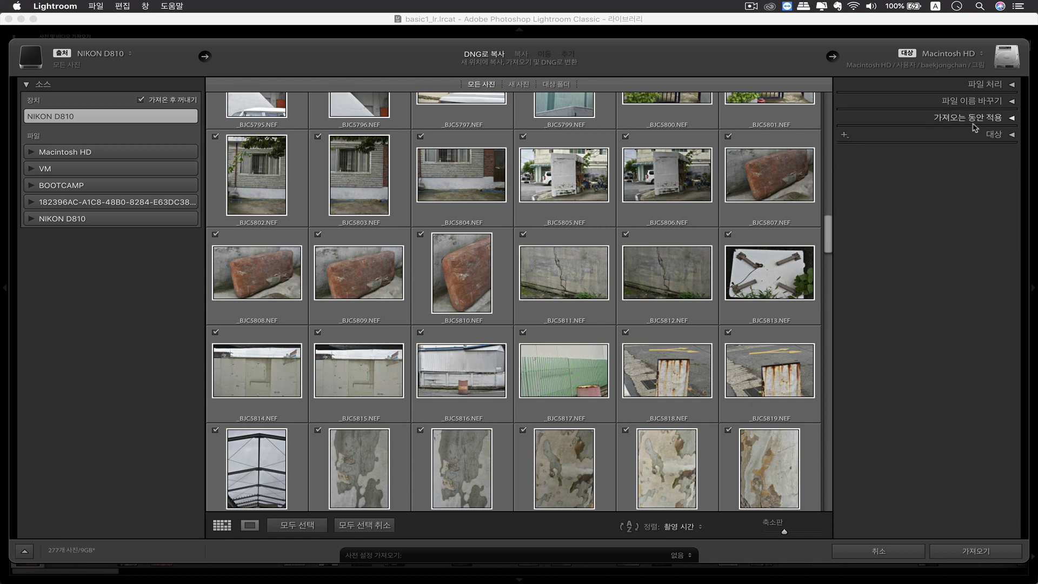
- Expand the 대상 section, toggle the 하위 폴더로 option off and on again, and keep the organization at 한 개의 폴더로
left_click(997, 139)
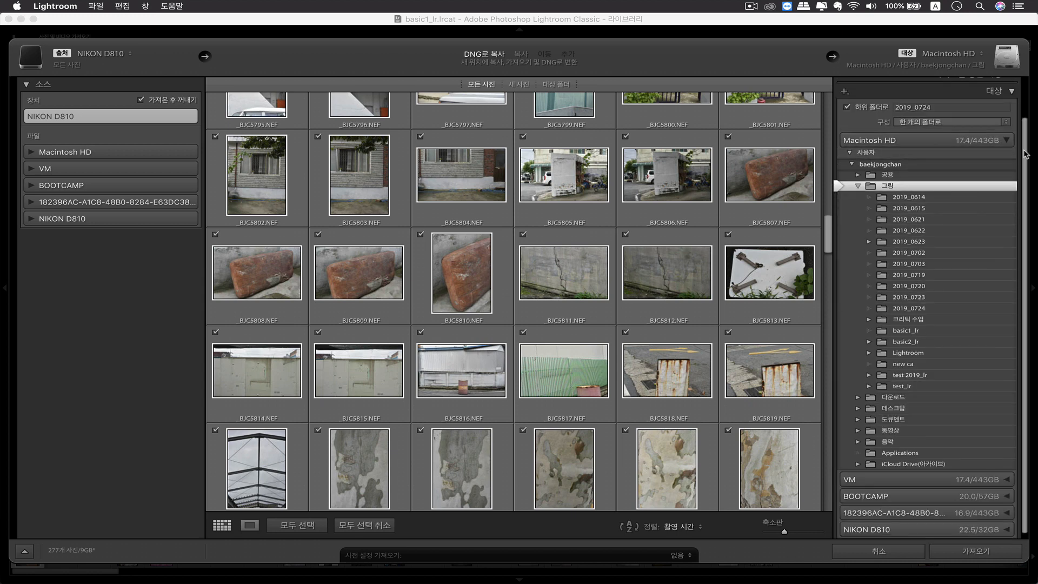
scroll(1025, 155, "up", 2)
left_click(847, 146)
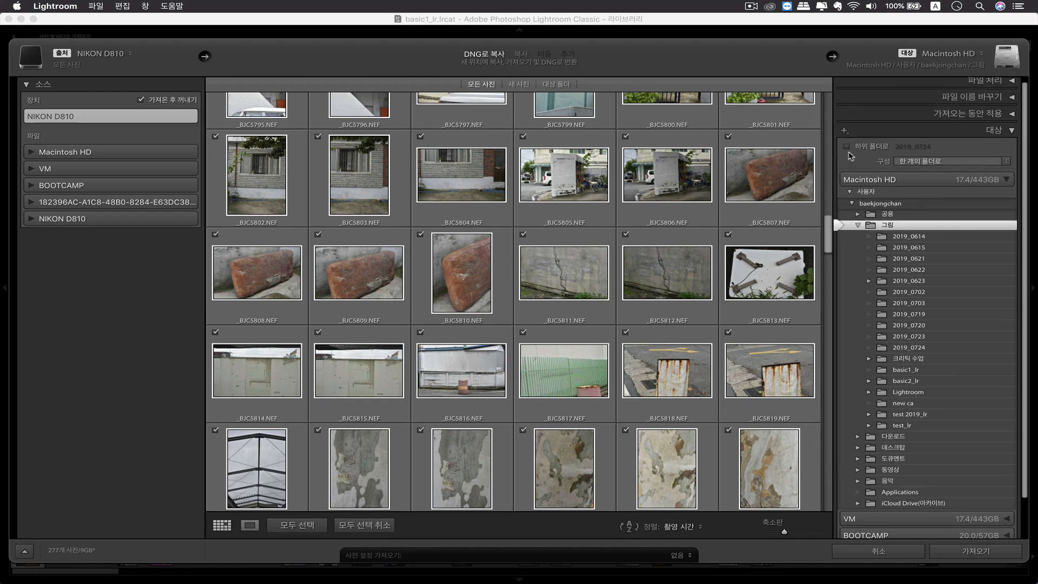
left_click(934, 162)
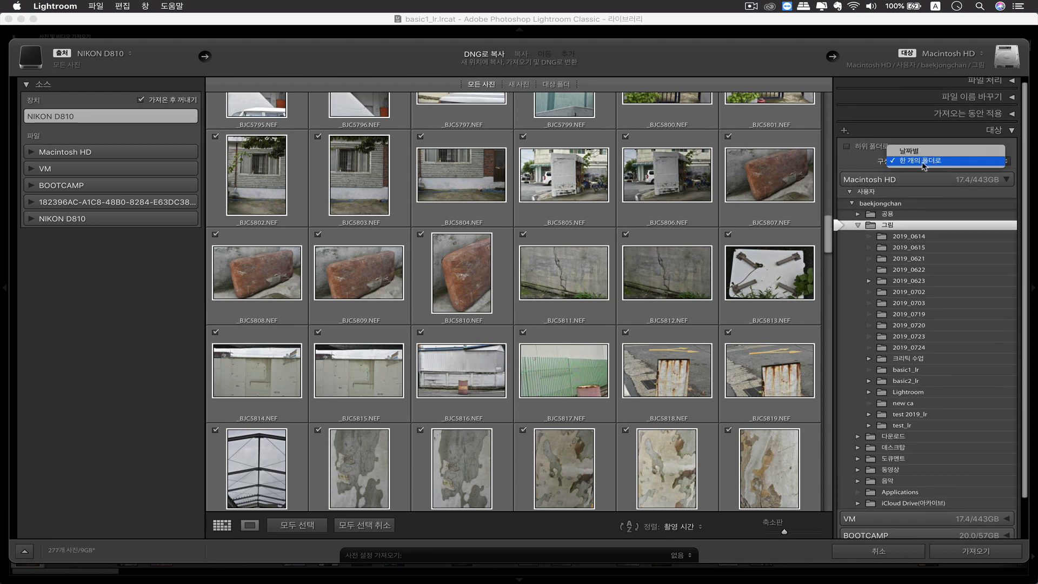
left_click(930, 166)
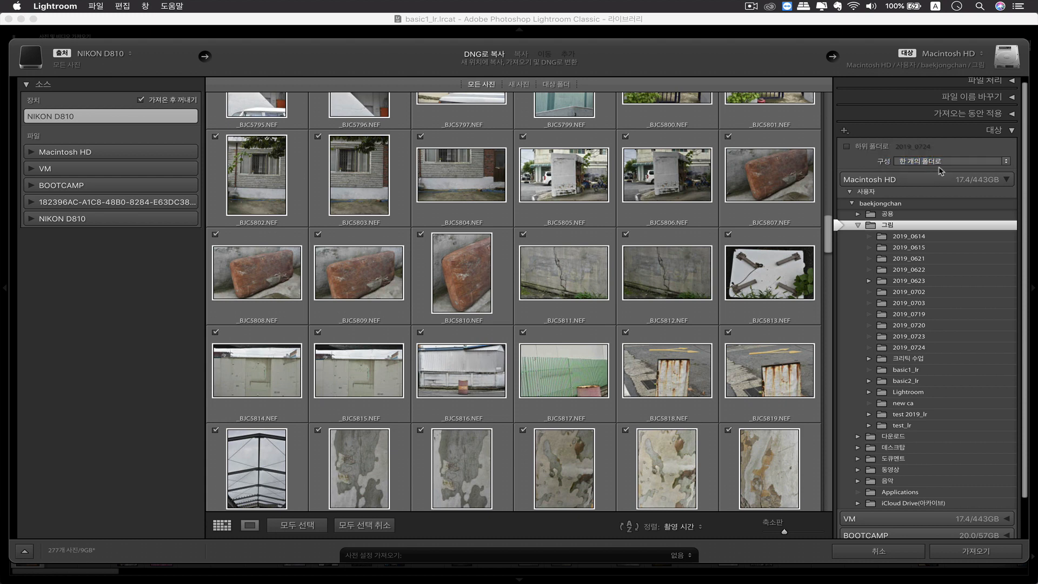
left_click(847, 147)
- Set the destination subfolder name to 2019_0724_1 inside the 그림 folder
left_click(949, 145)
left_click(951, 144)
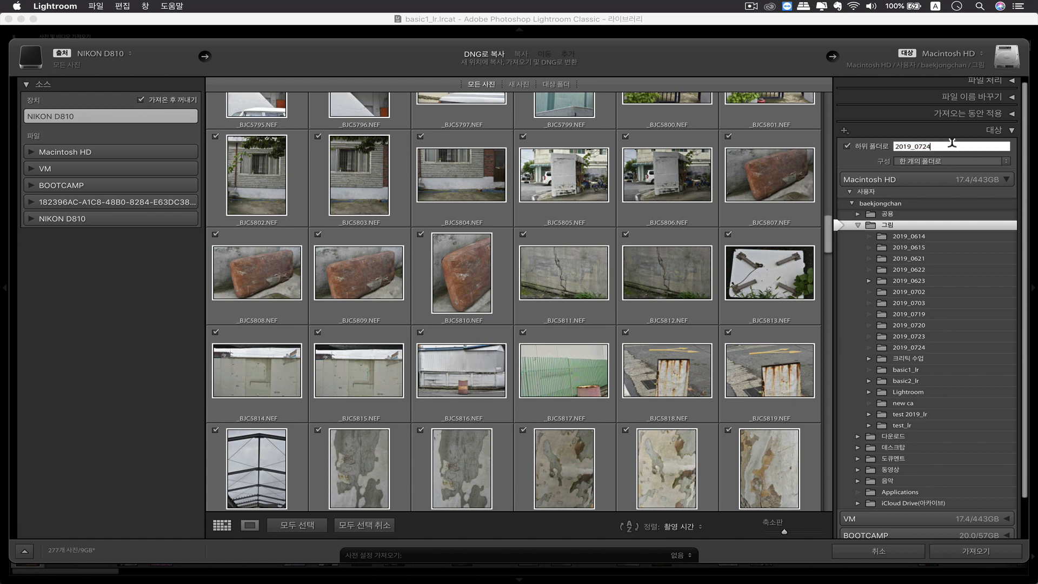
left_click_drag(931, 146, 885, 144)
left_click(934, 145)
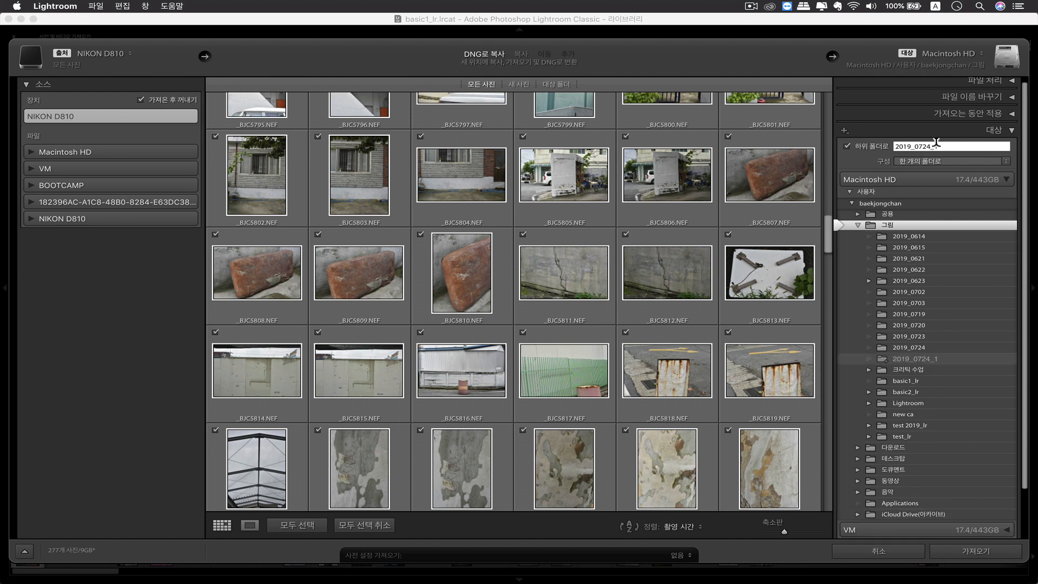
left_click_drag(950, 142, 886, 145)
left_click(891, 228)
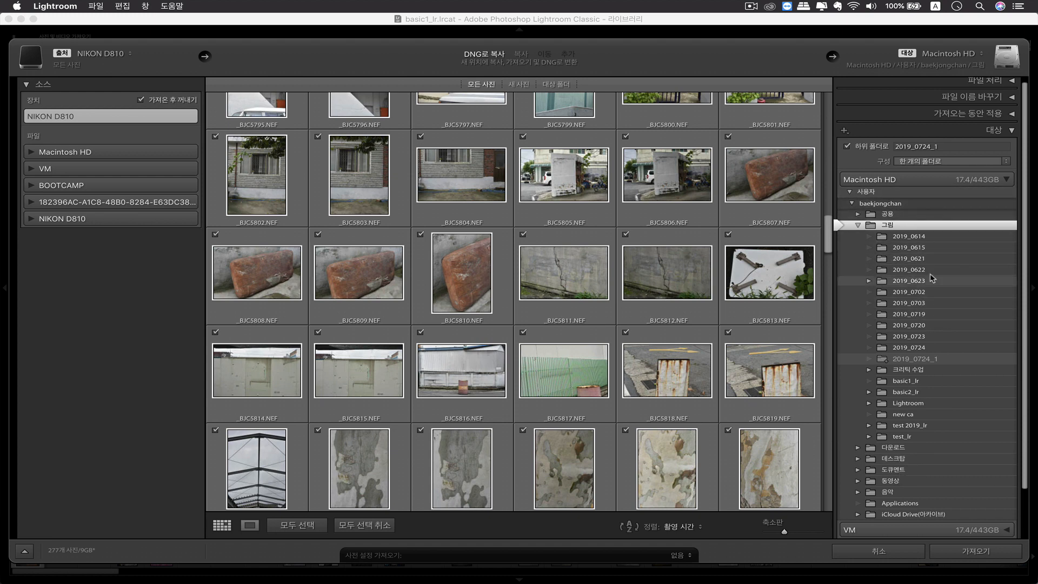
- Browse the destination from Macintosh HD through 사용자 and the personal home folder, and select its 그림 folder
scroll(1028, 330, "up", 1)
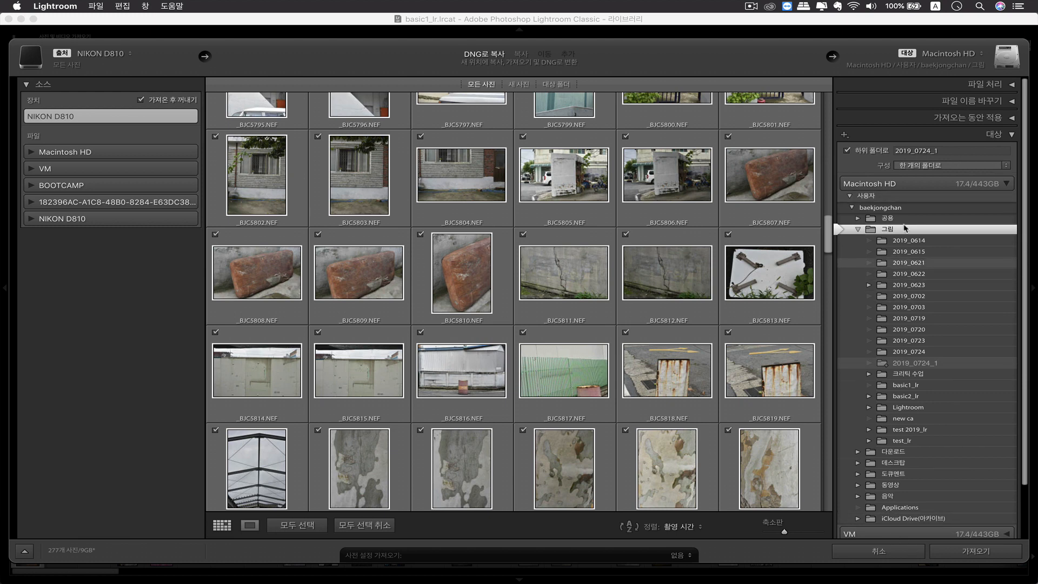
left_click(972, 185)
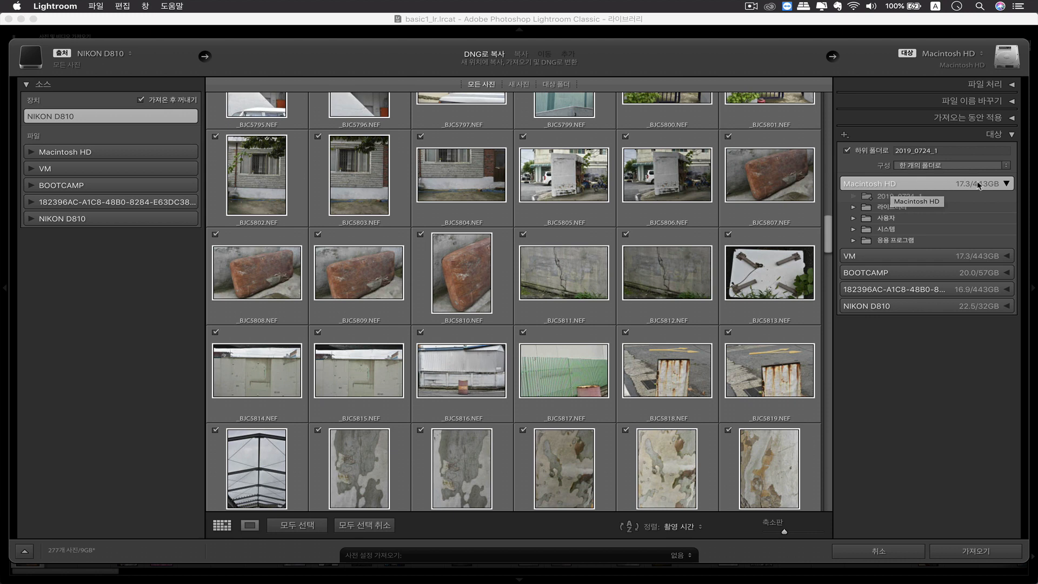
left_click(881, 217)
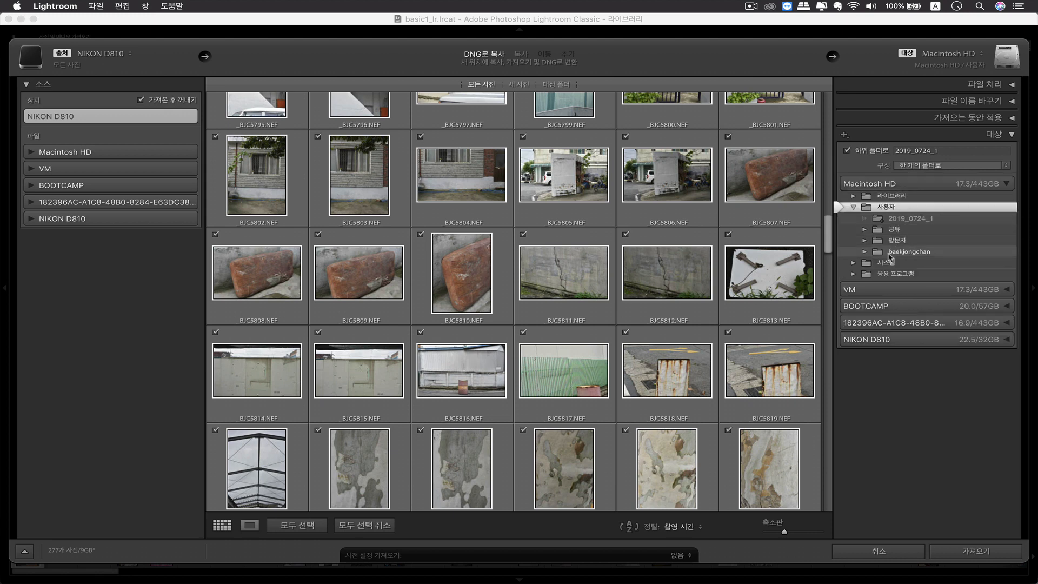
left_click(927, 252)
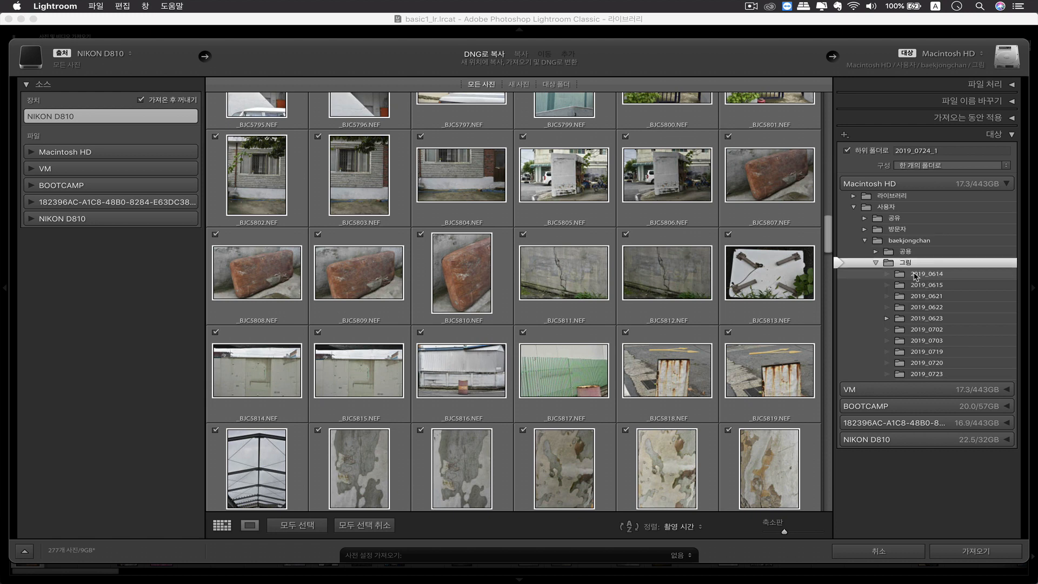
left_click(914, 273)
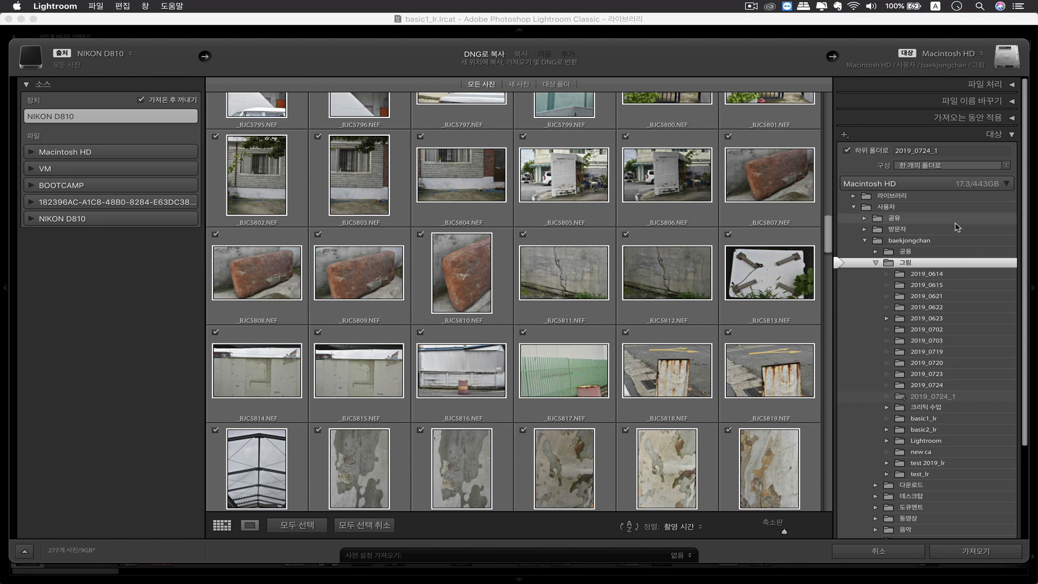
- Rename the destination subfolder as 2019_0725, keep the 한 개의 폴더로 organization, and collapse the 대상 section
left_click(937, 166)
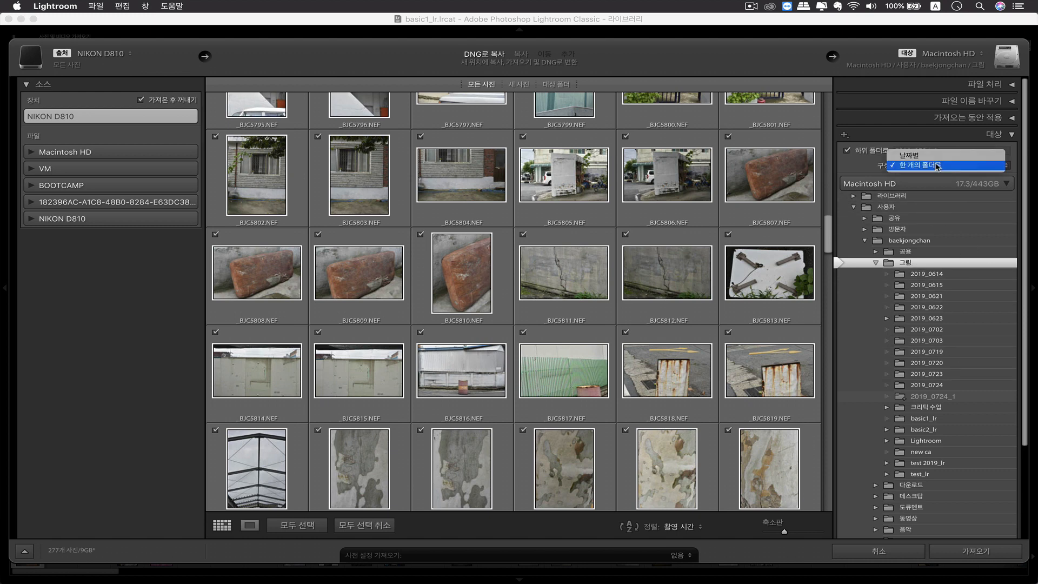
left_click(935, 164)
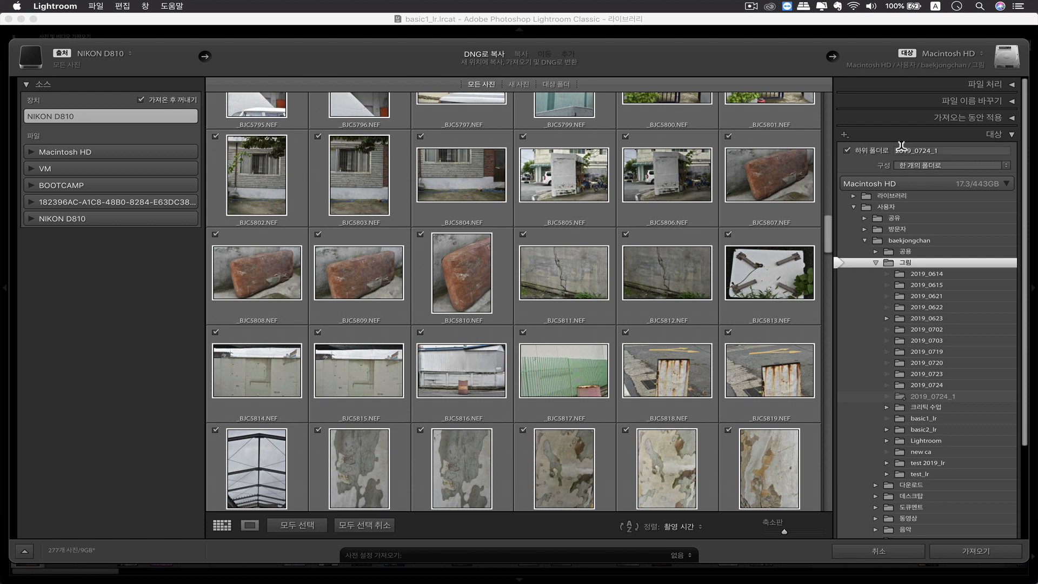
left_click(938, 147)
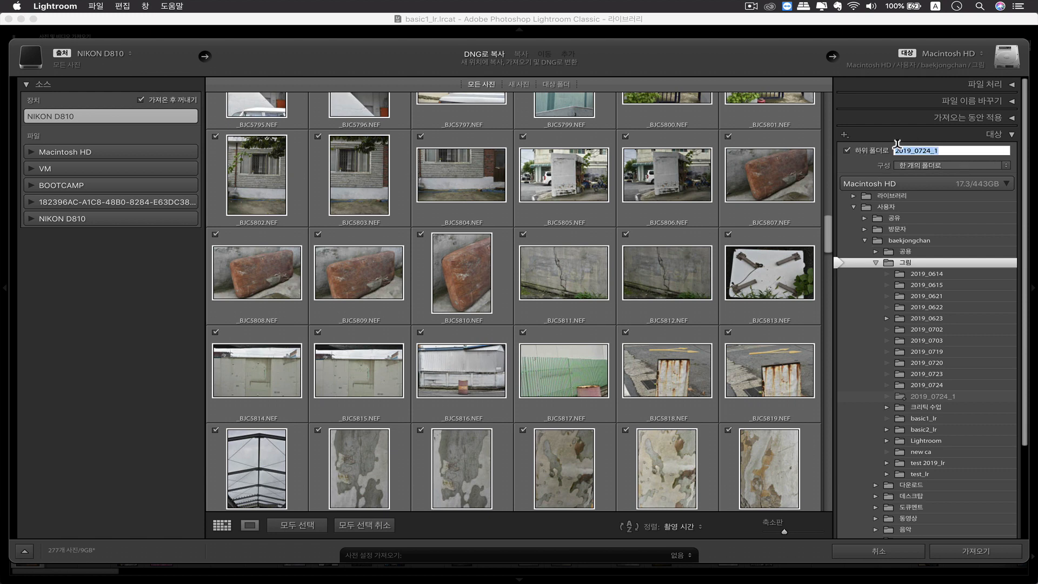
left_click(947, 149)
type("5")
key("Return")
left_click(938, 150)
double_click(939, 150)
left_click(1011, 135)
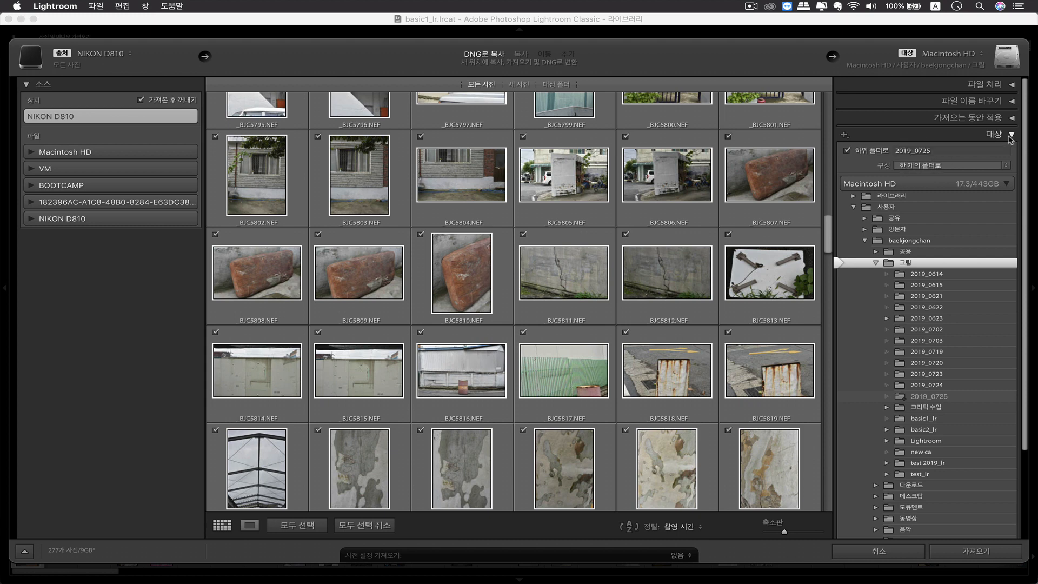
- Expand the 파일 이름 바꾸기 section and toggle the file renaming option off and on again
left_click(1009, 105)
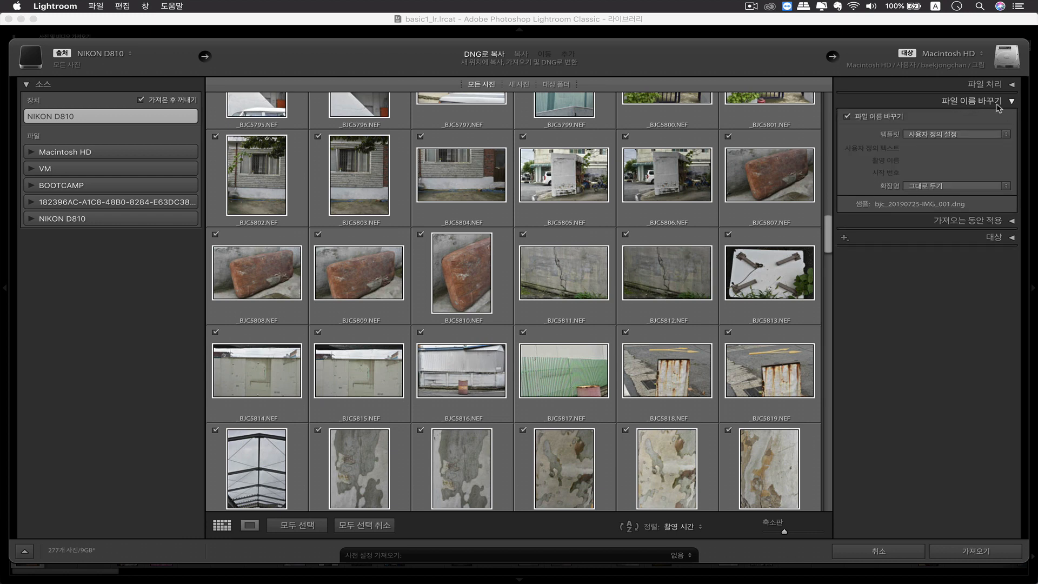
left_click(847, 116)
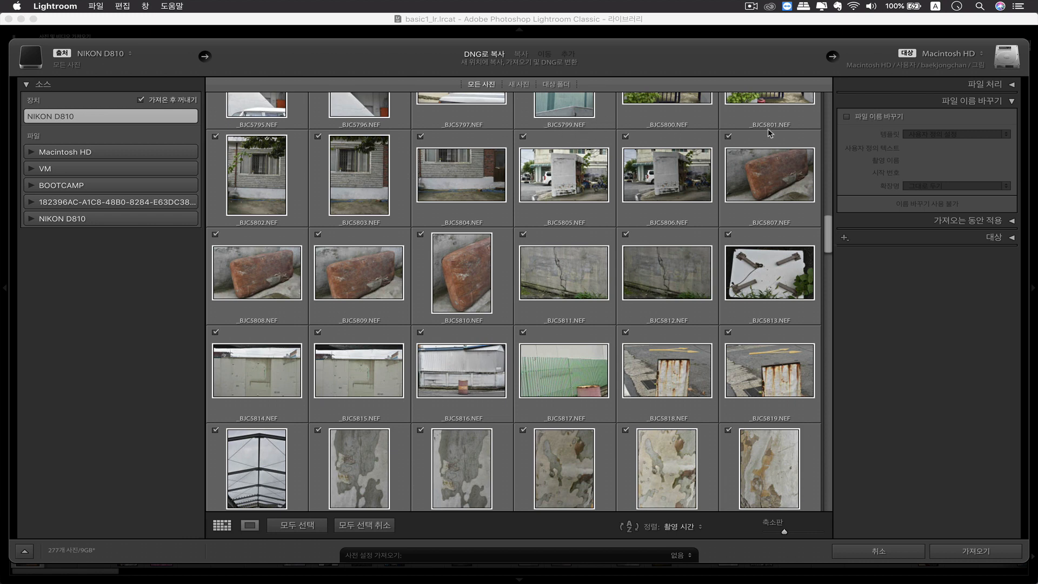
left_click(855, 117)
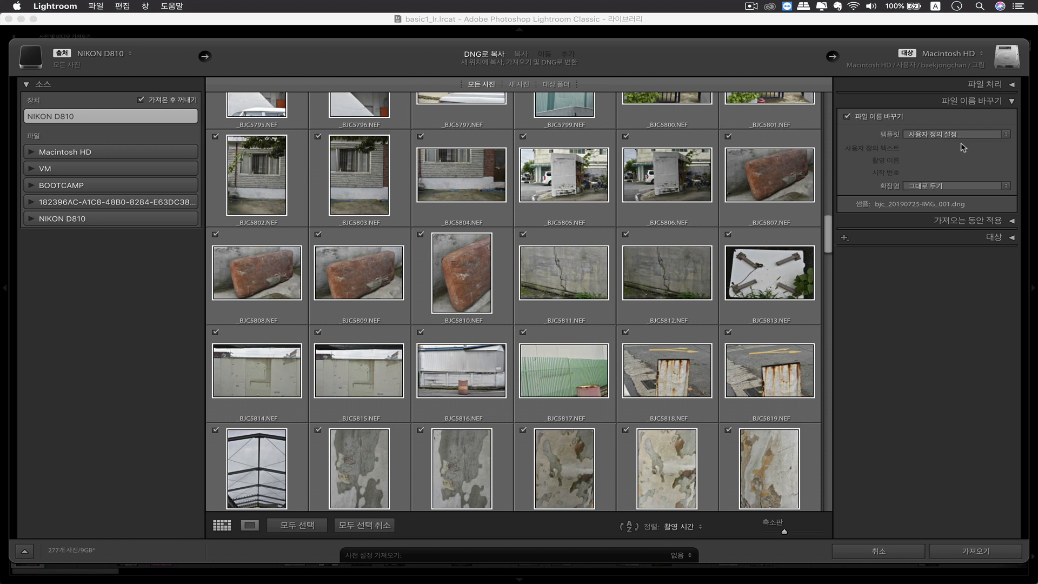
- Open the file name template editor from the rename templates and load its 날짜 - 파일 이름 preset
left_click(953, 140)
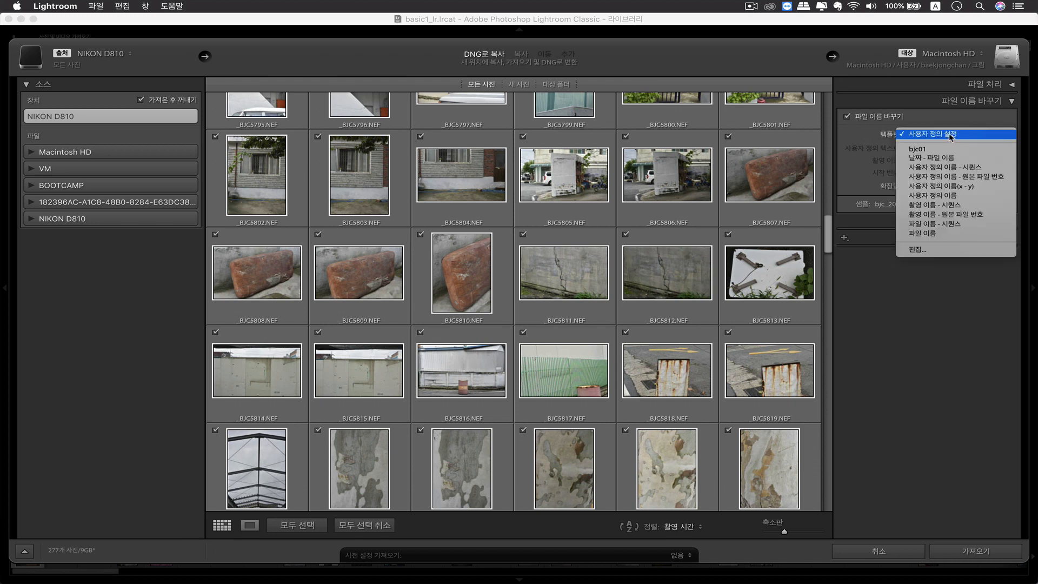
left_click(954, 136)
left_click(951, 135)
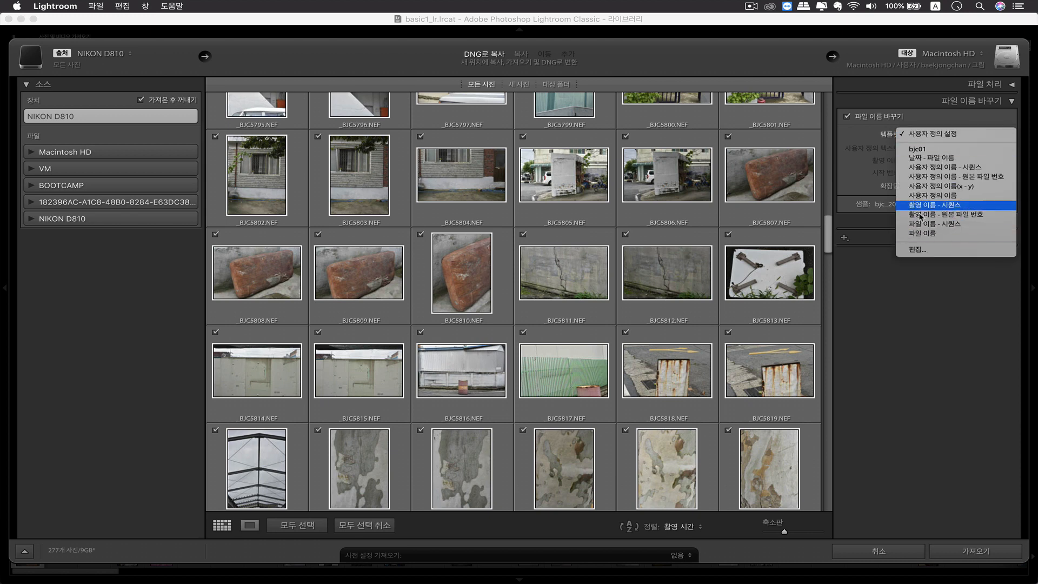
left_click(938, 257)
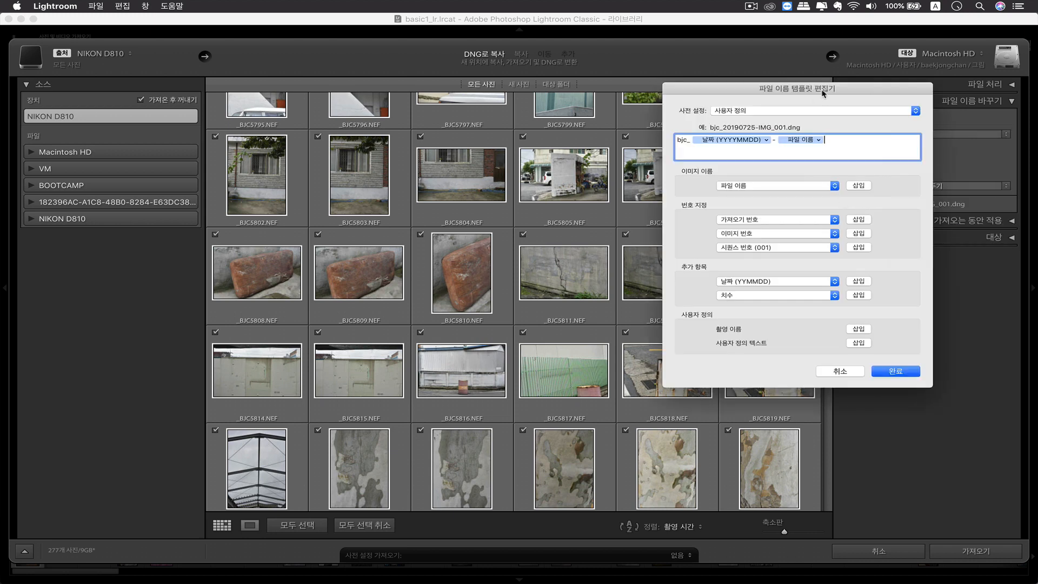
left_click_drag(823, 88, 804, 89)
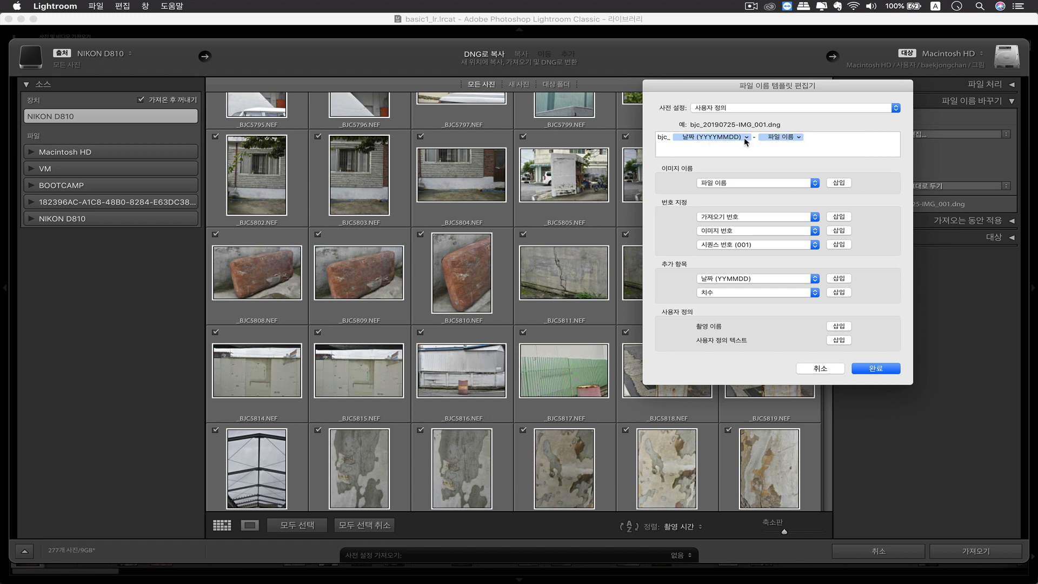
left_click(729, 108)
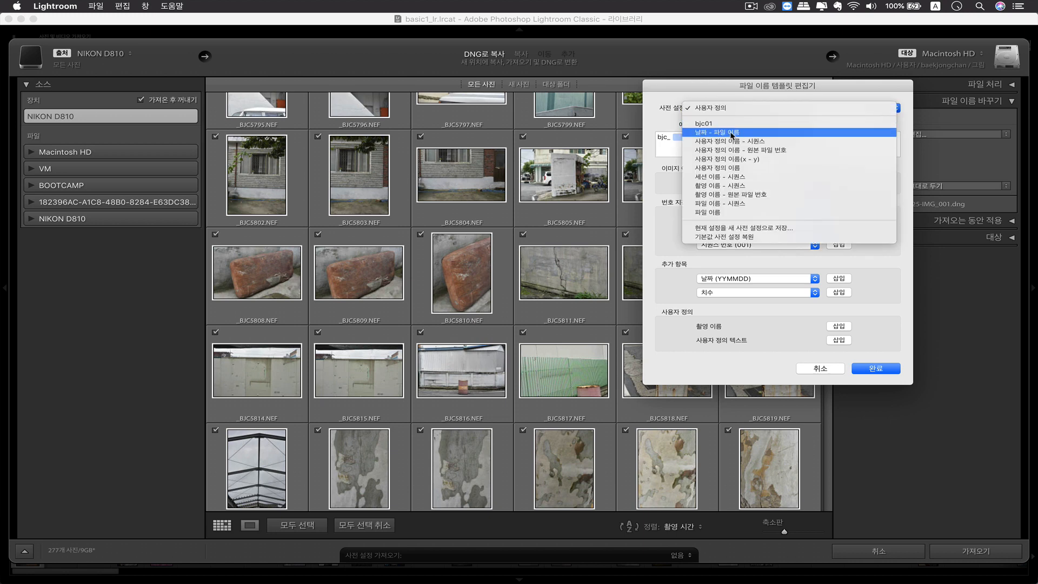
left_click(731, 134)
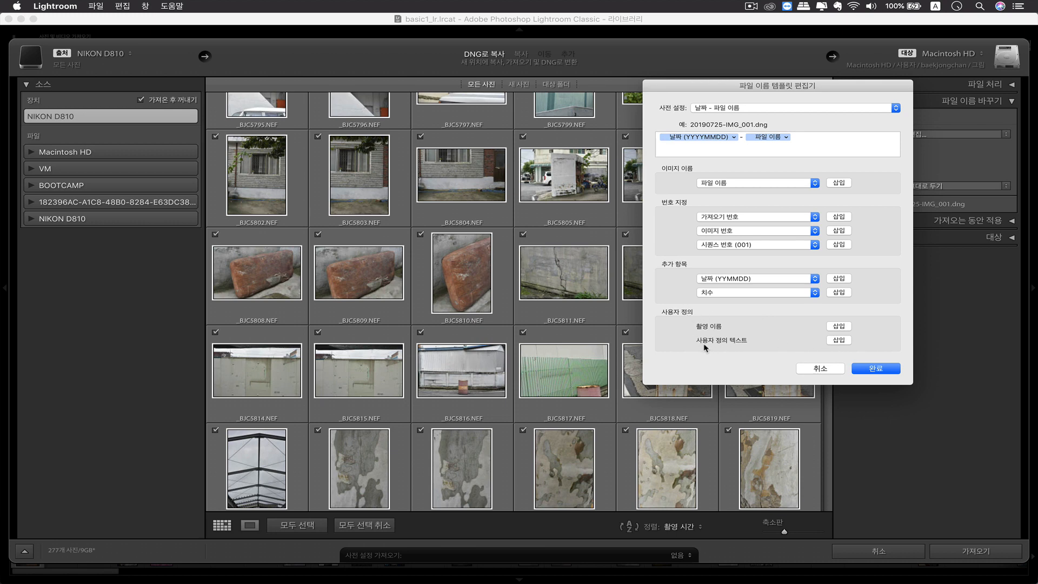
- Try inserting a 사용자 정의 텍스트 token into the template and moving it before the date, and remove it again
left_click(839, 340)
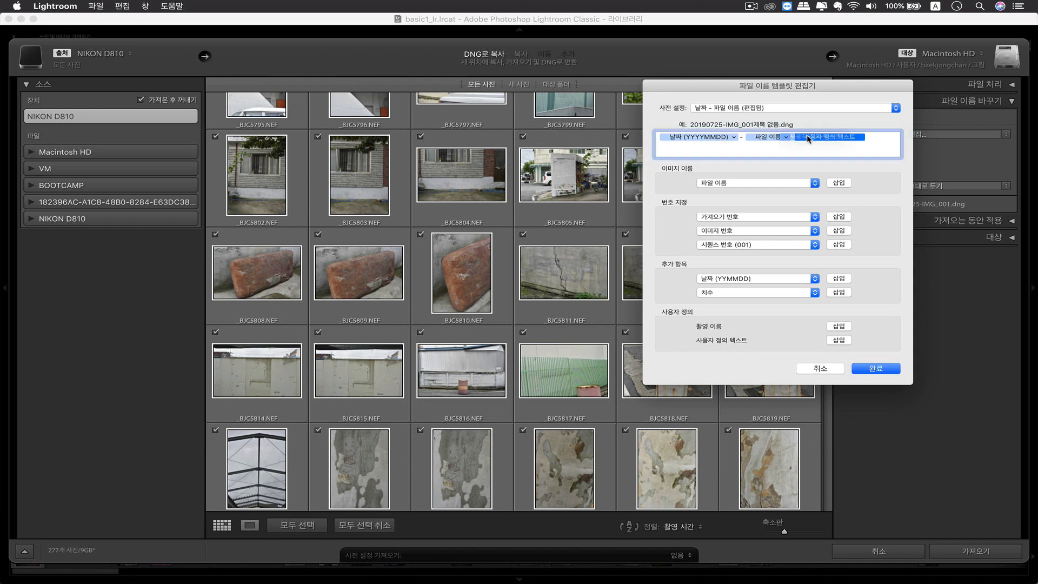
left_click_drag(843, 137, 675, 141)
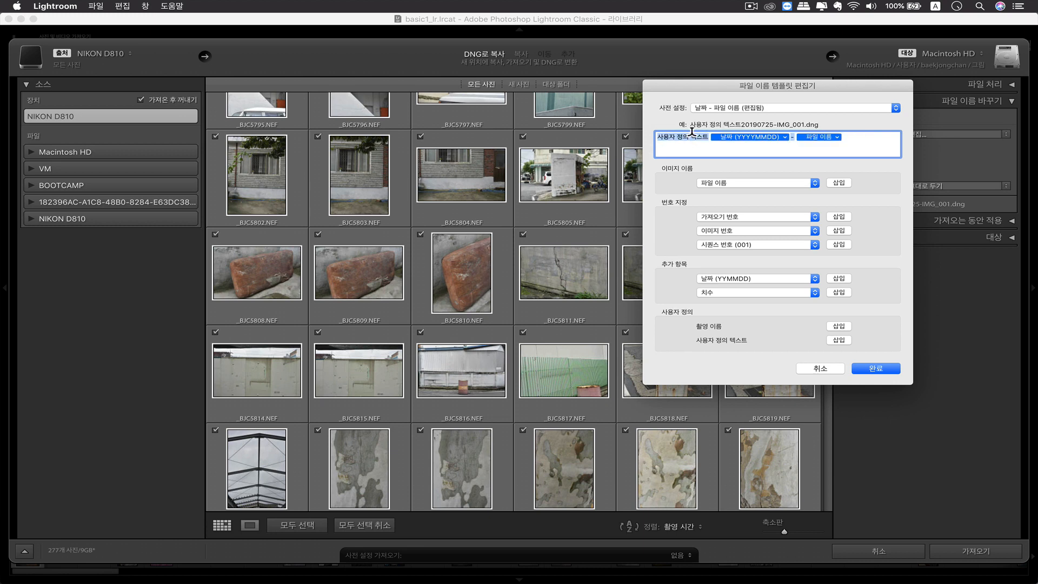
type("d")
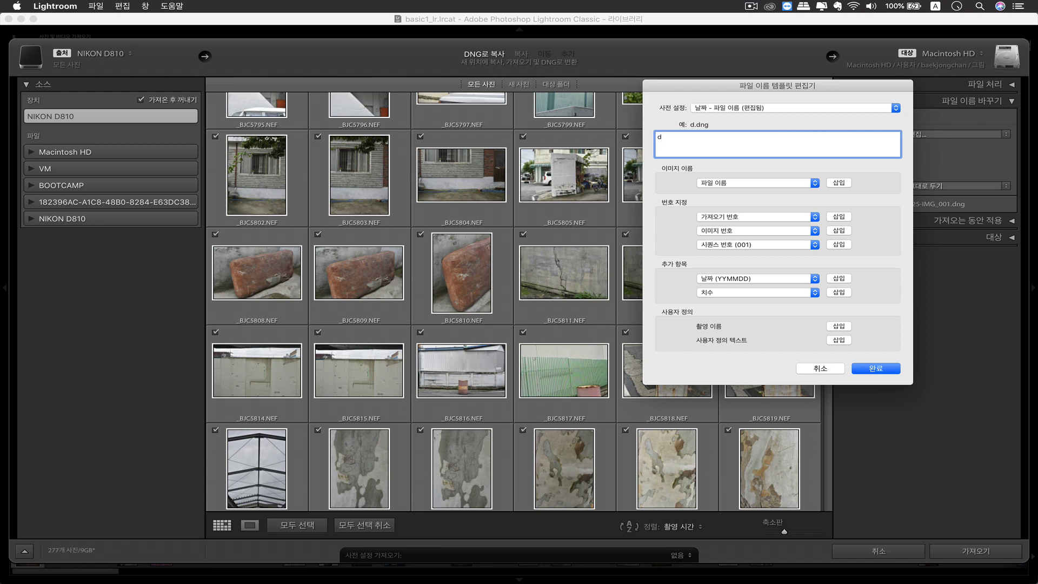
key("super+z")
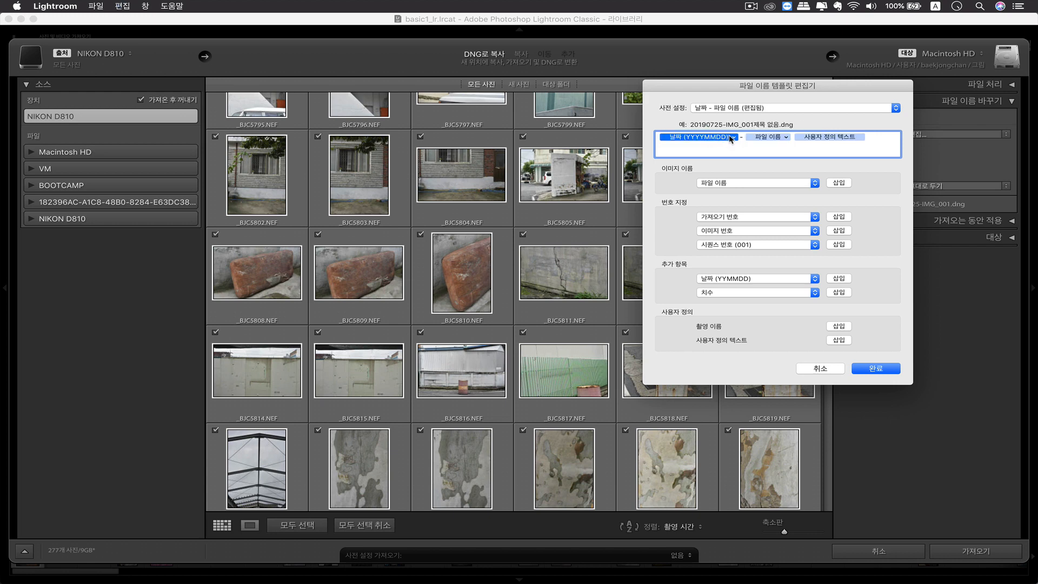
left_click(732, 138)
left_click(730, 139)
left_click(833, 138)
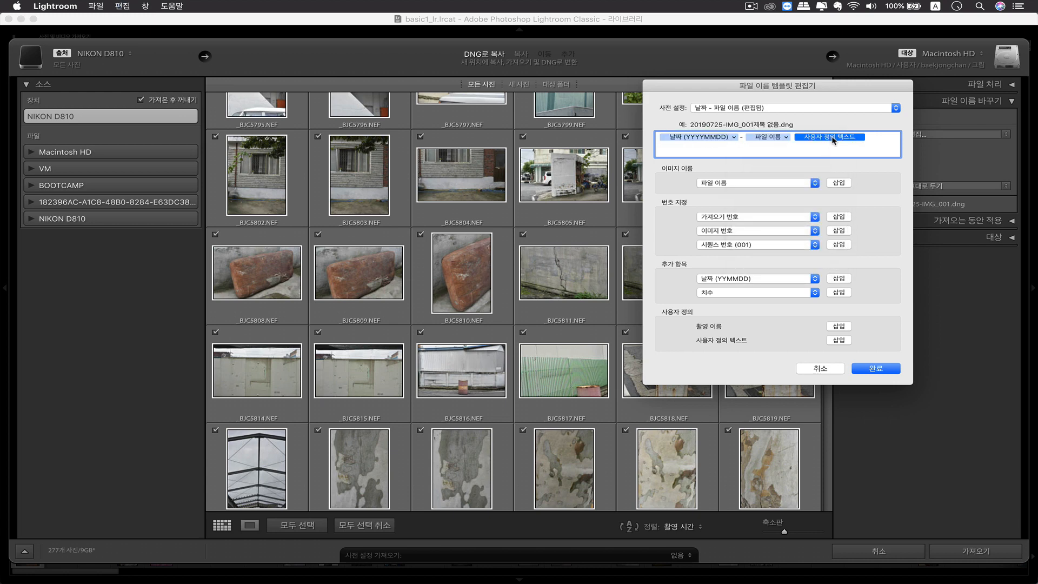
type("df")
key("BackSpace")
key("BackSpace")
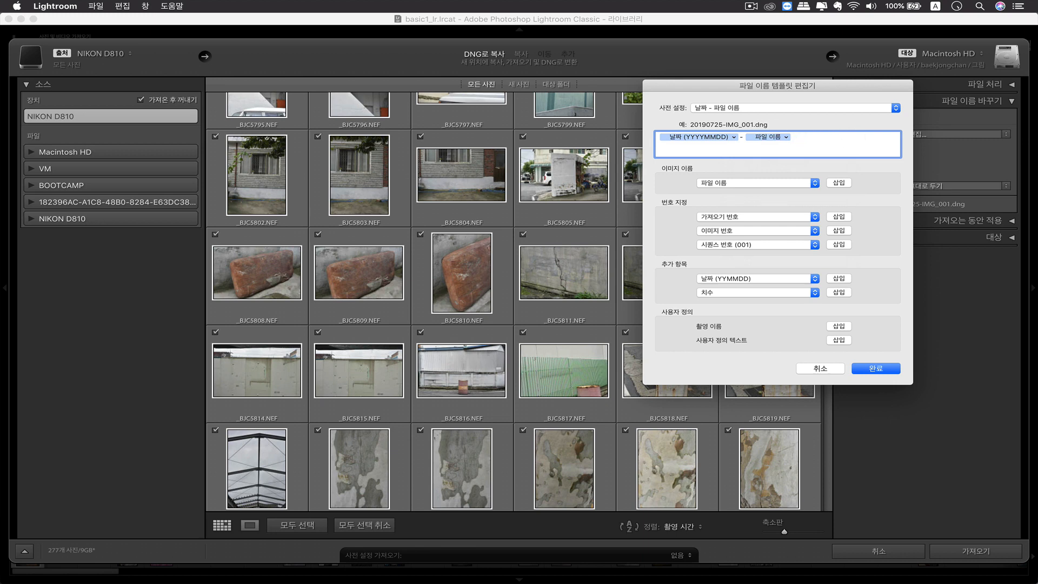
- Try adding the text bjc after the file name token in the template, and delete it again
type("bjc")
key("super+a")
left_click(797, 131)
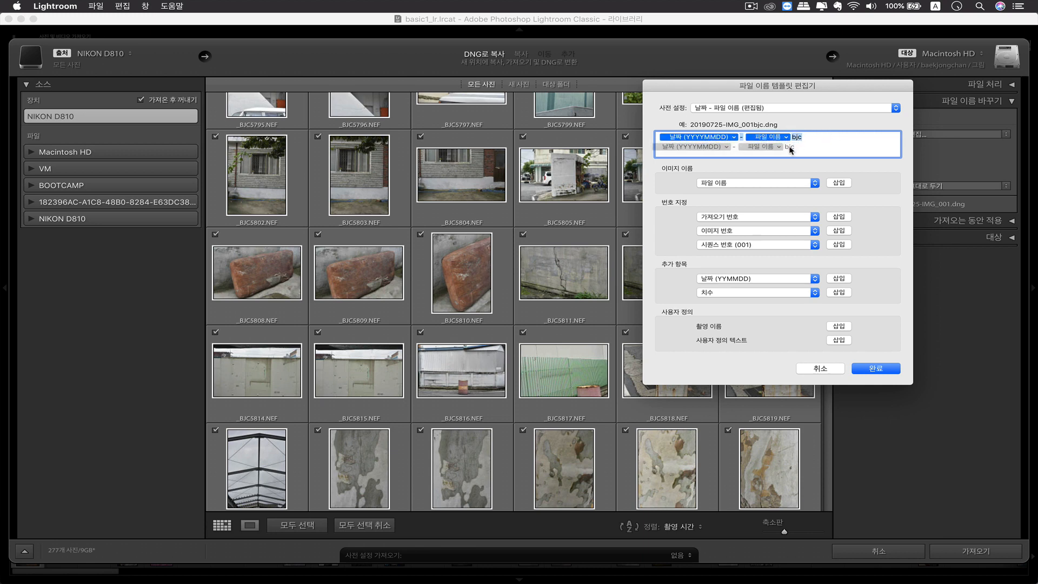
key("BackSpace")
key("BackSpace")
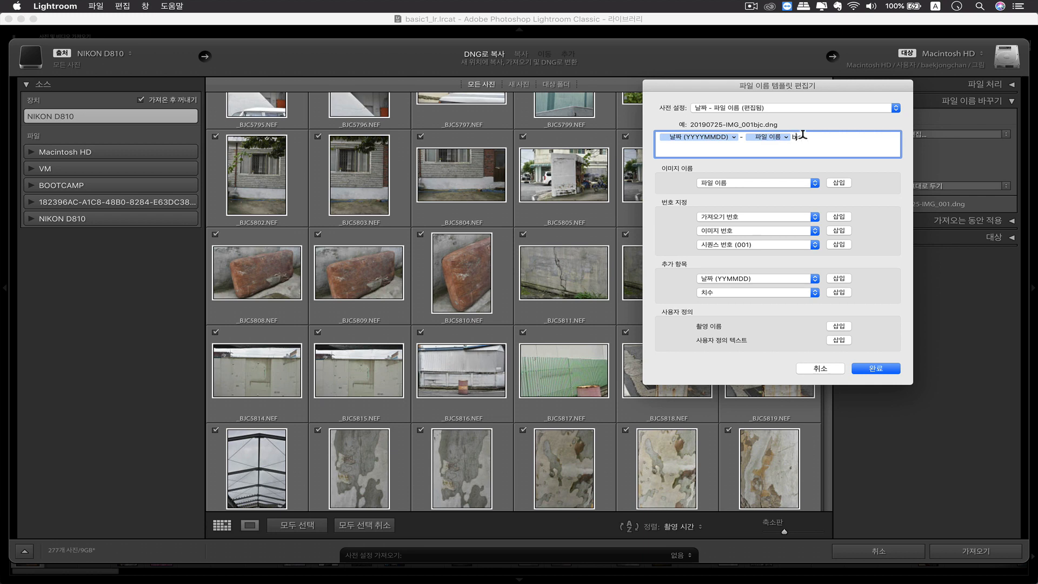
key("BackSpace")
key("BackSpace")
key("BackSpace")
- Insert a 사용자 정의 텍스트 token before the date token and replace it with the fixed text bjc_
left_click(661, 139)
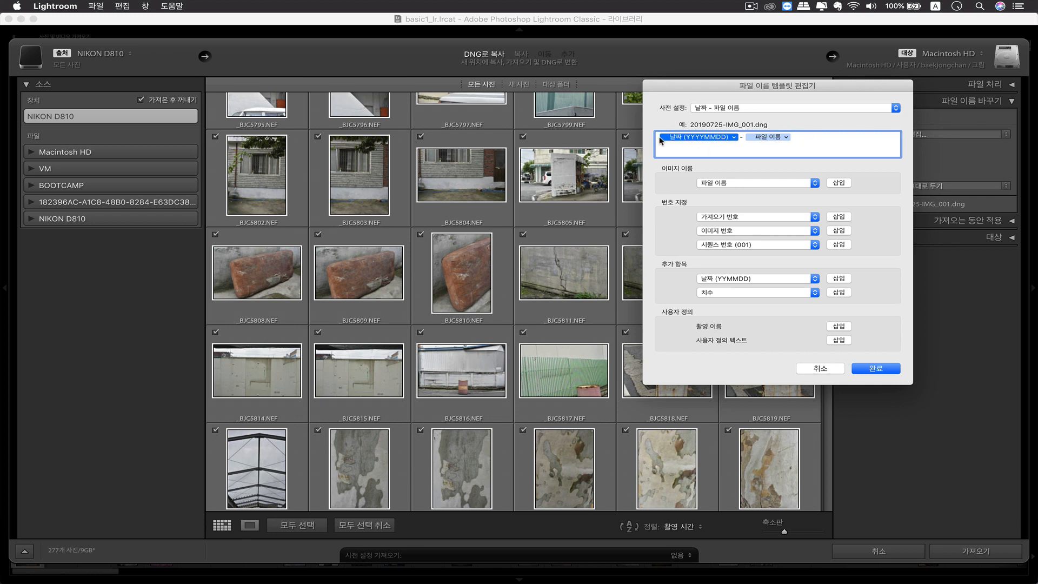
left_click(733, 336)
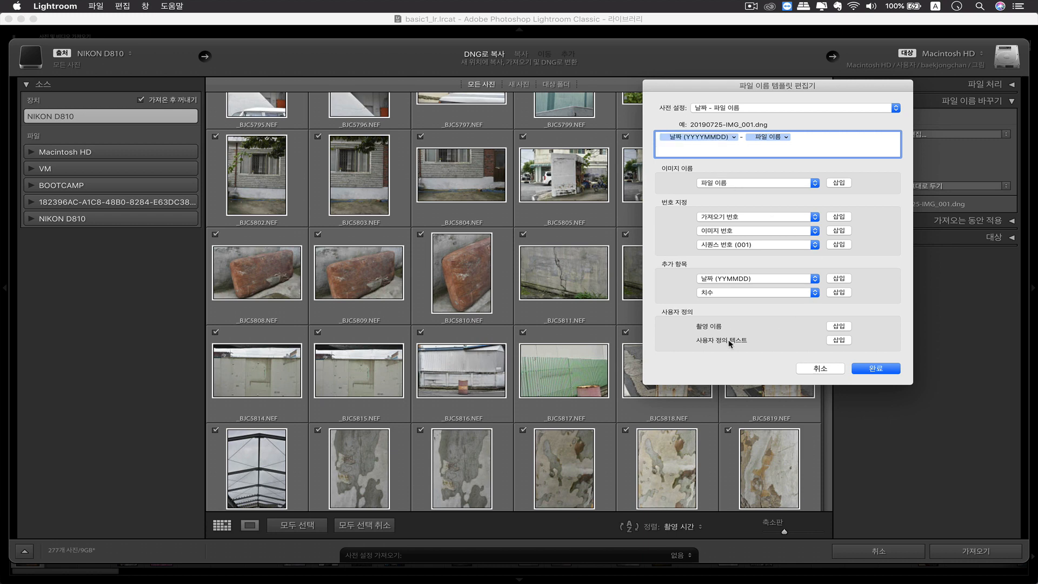
left_click(838, 340)
left_click_drag(841, 138, 676, 139)
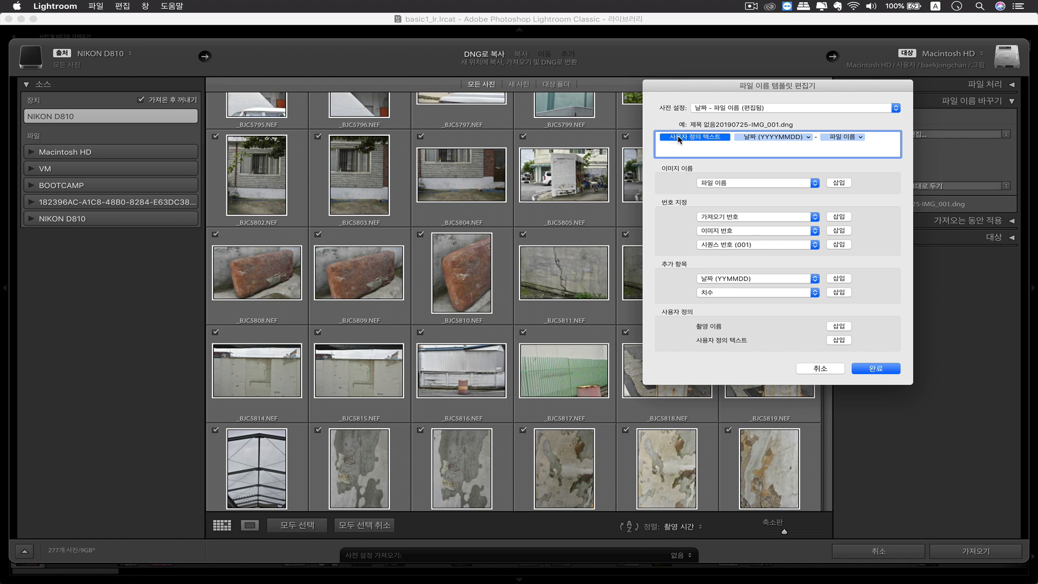
type("bjc")
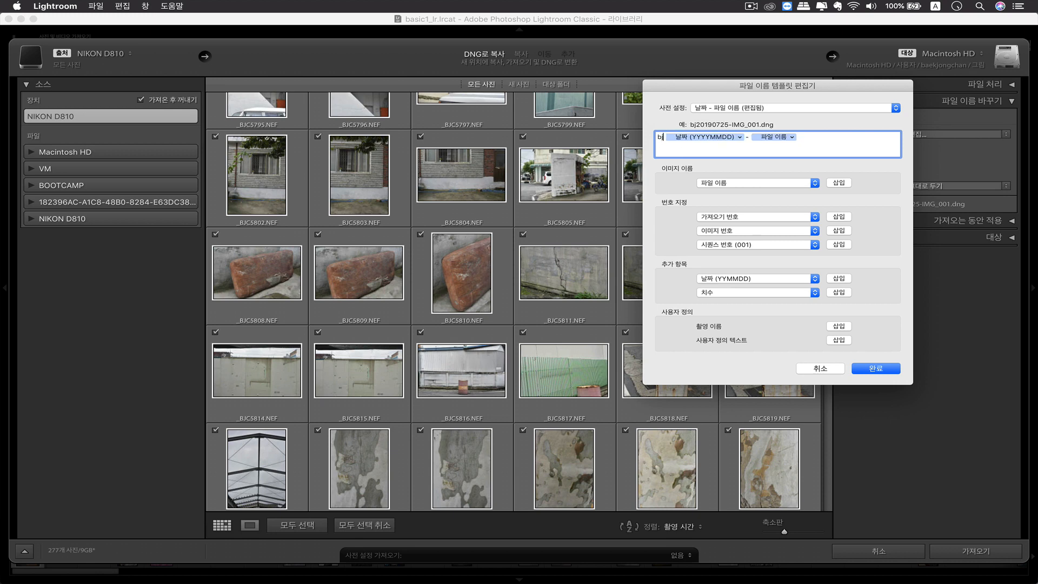
type("_")
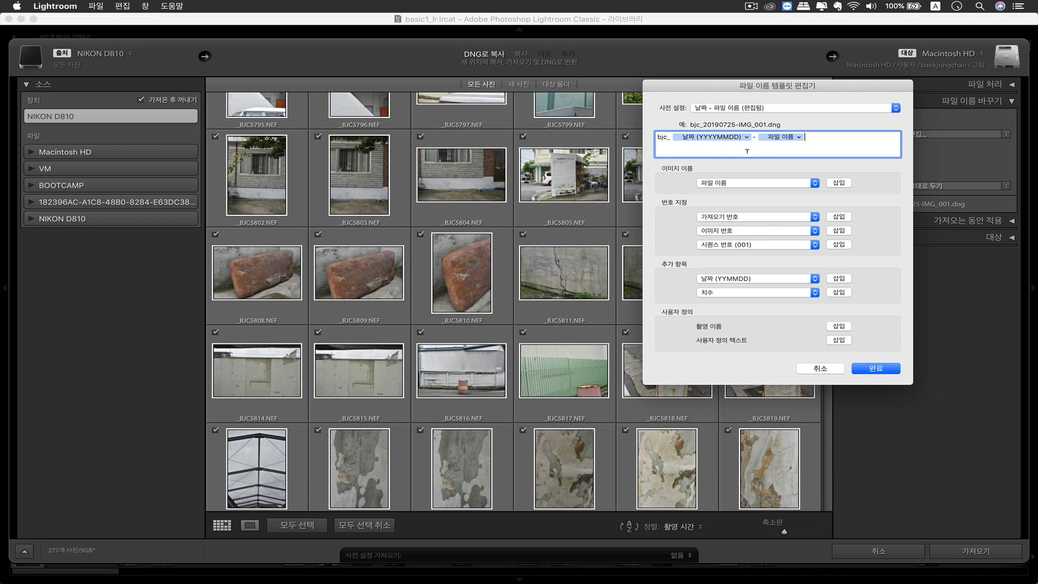
- Save the edited template as a new preset named photoname01 and apply it to the import renaming
left_click(816, 110)
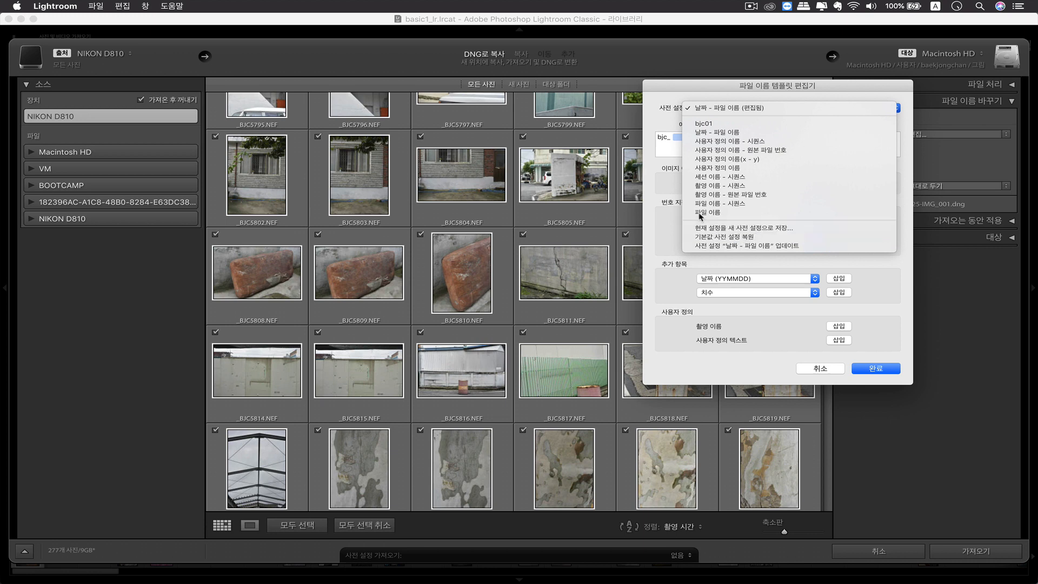
left_click(647, 164)
left_click(763, 108)
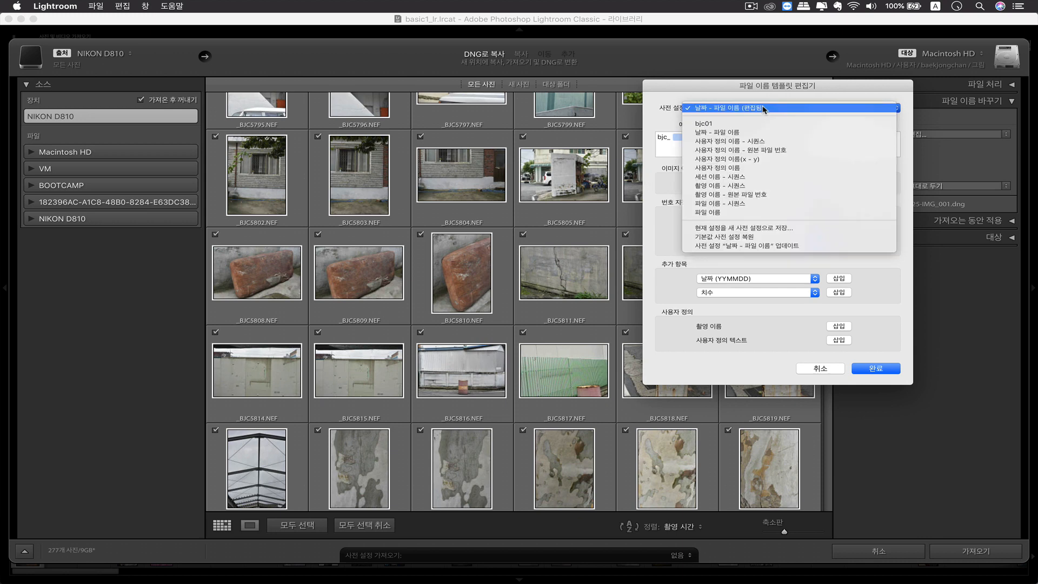
left_click(774, 231)
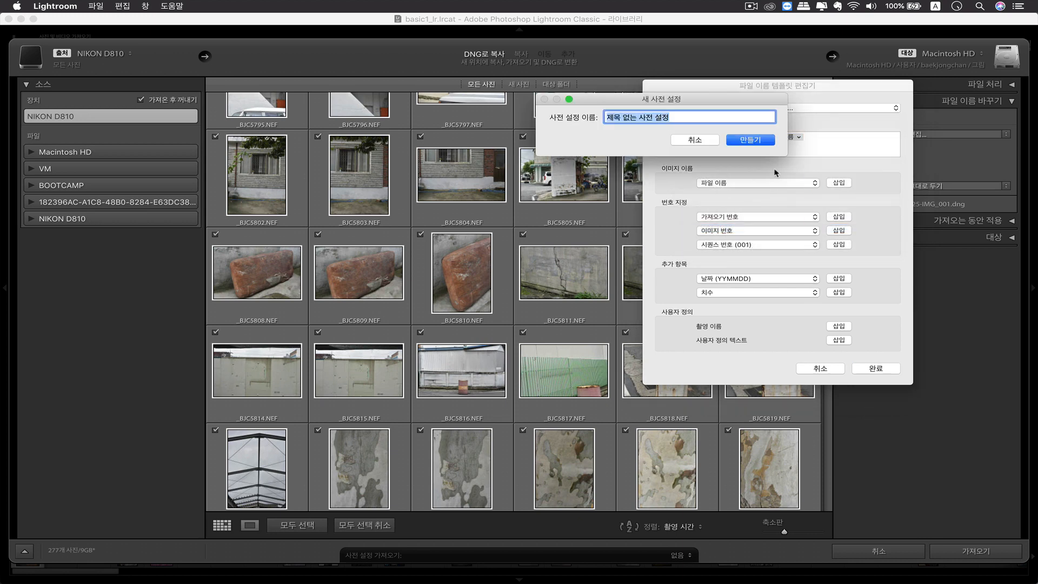
type("me01")
left_click(763, 142)
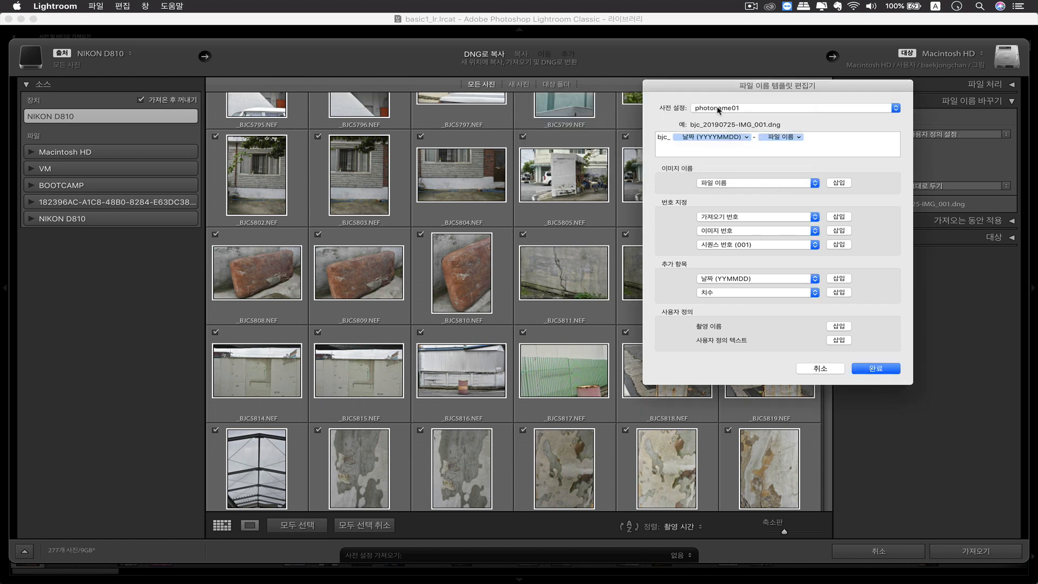
left_click(665, 136)
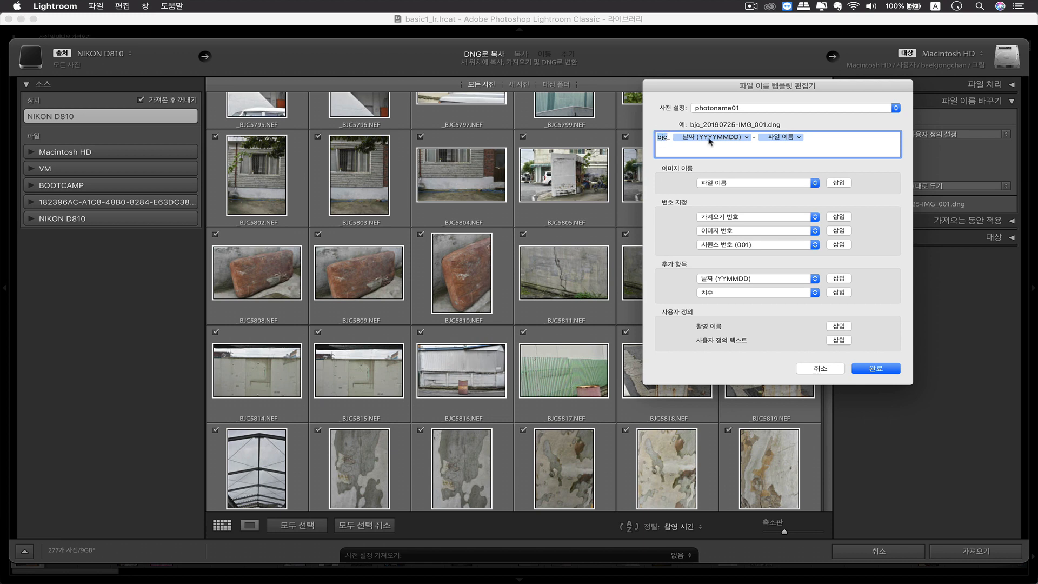
left_click(887, 367)
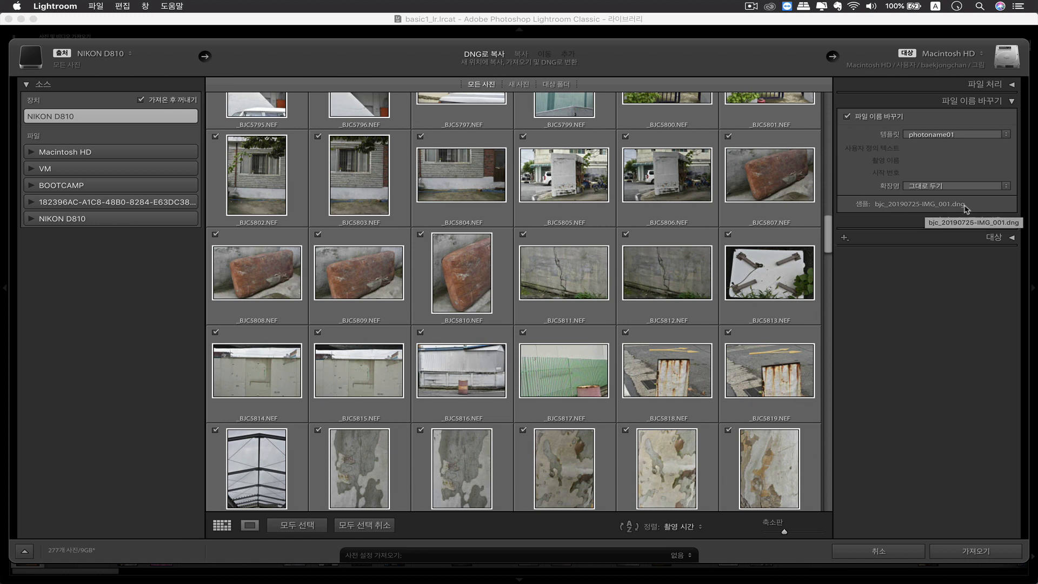
- Expand the 대상 section, check the 2019_0725 subfolder under 그림, and start the import
left_click(1010, 238)
scroll(968, 162, "down", 5)
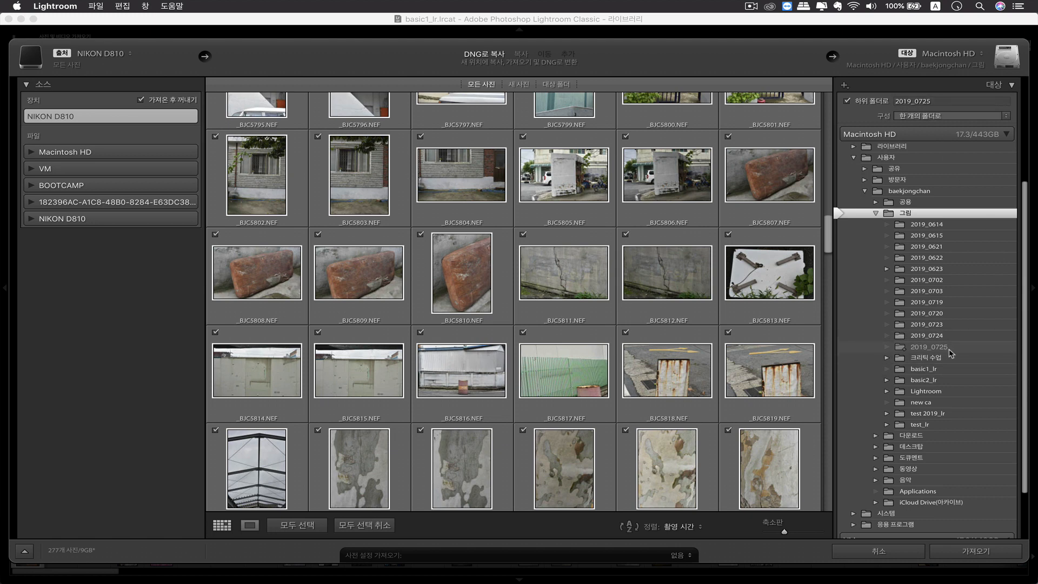
left_click_drag(1027, 295, 1027, 184)
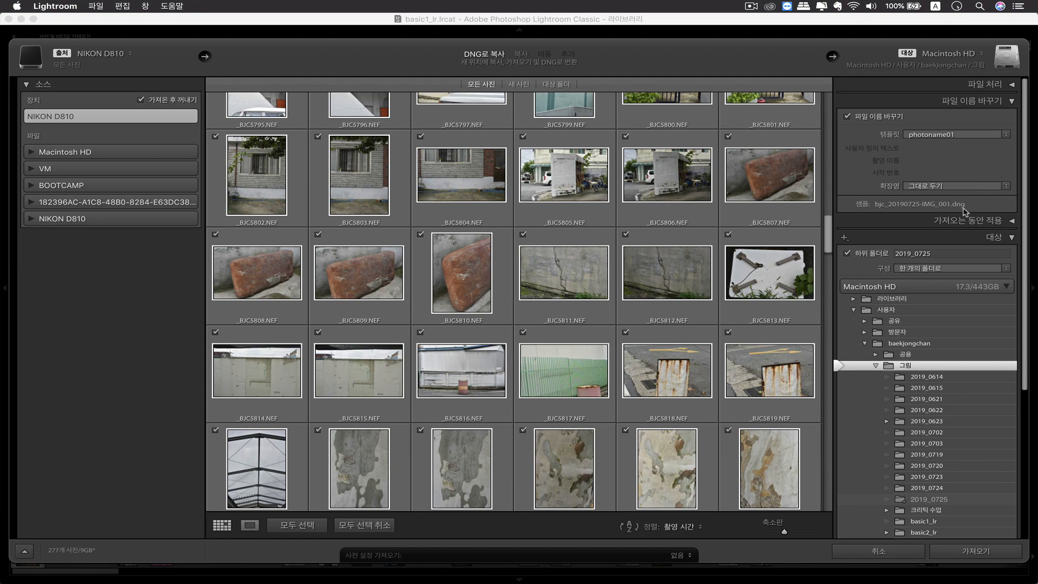
left_click(997, 554)
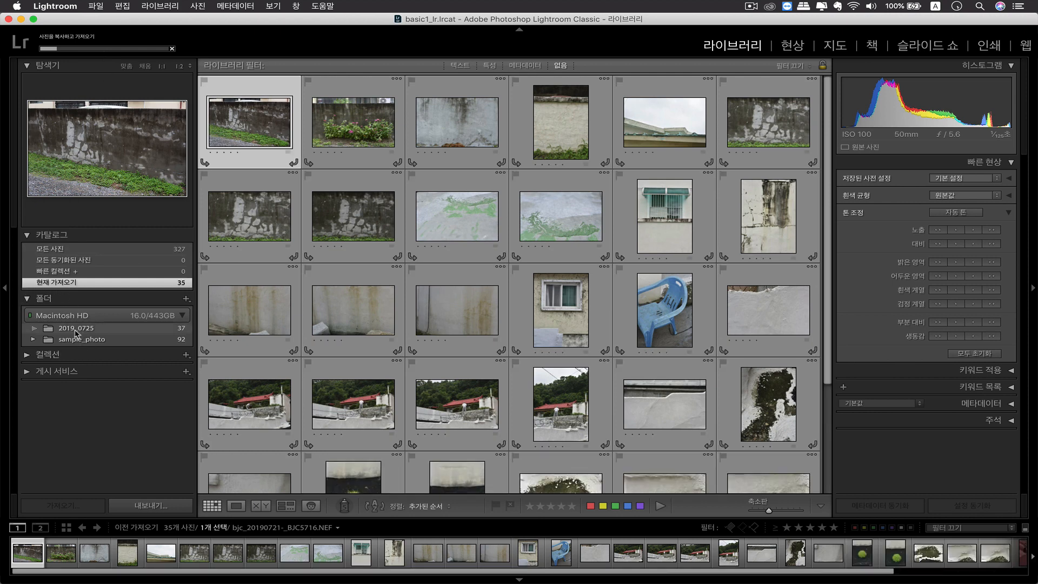
- Show the 2019_0725 folder in the library, browse its photos, and shrink the grid thumbnails to seven per row
left_click(75, 329)
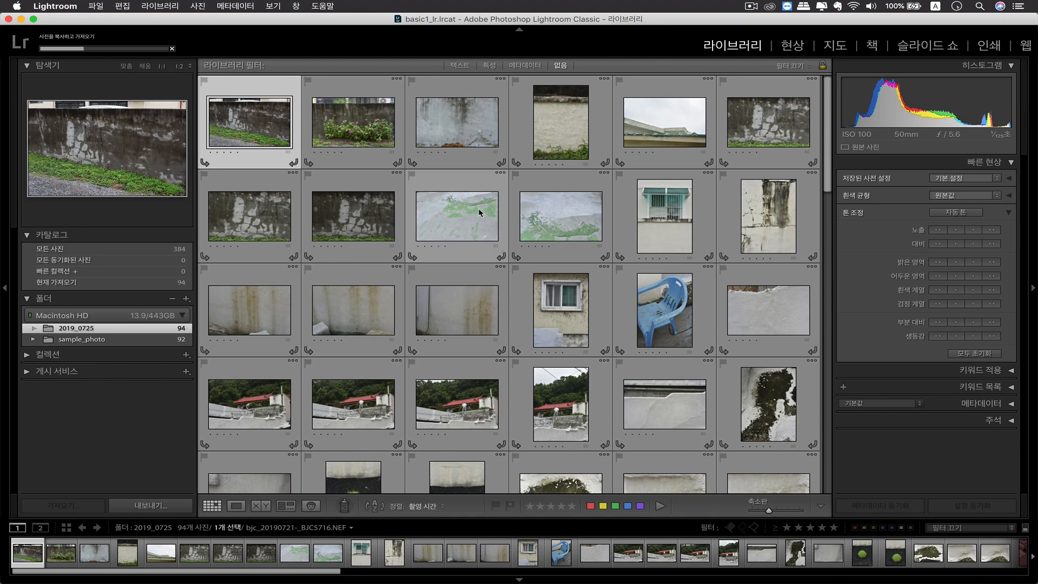
scroll(755, 98, "down", 15)
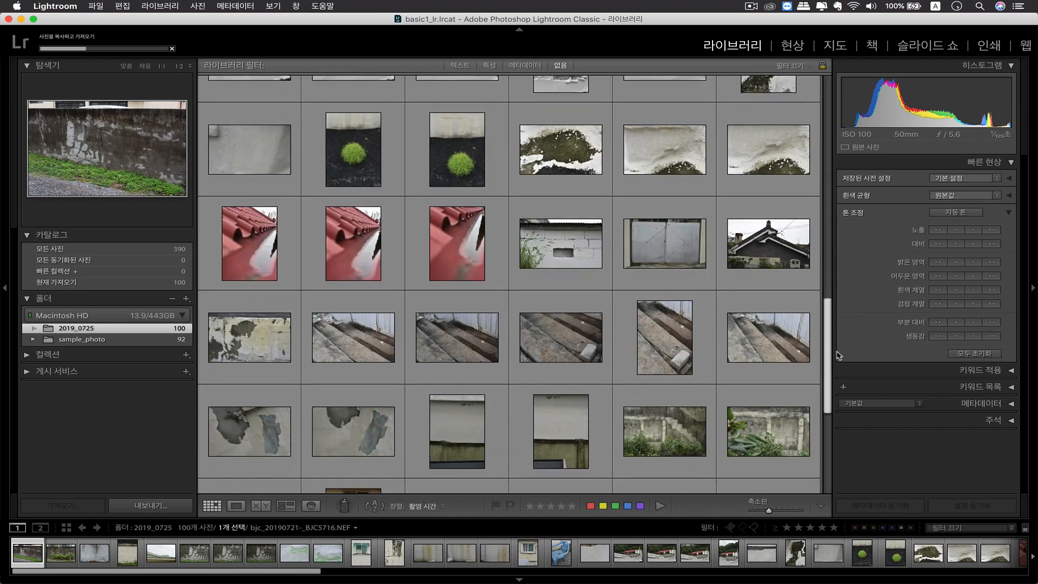
scroll(755, 98, "up", 8)
scroll(755, 98, "up", 8)
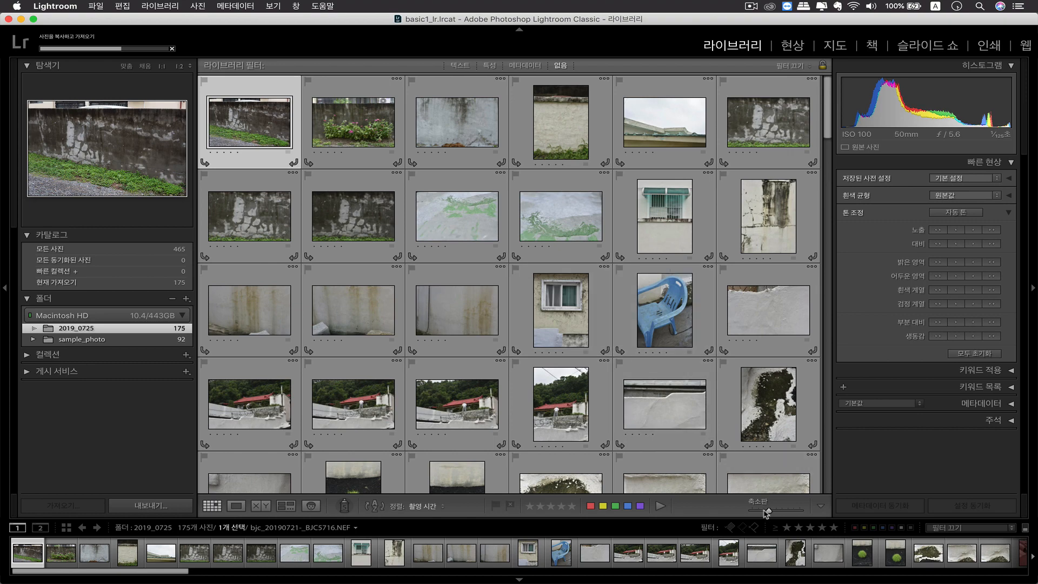
mouse_move(765, 510)
left_mouse_down()
mouse_move(756, 510)
mouse_move(780, 512)
mouse_move(755, 510)
mouse_move(779, 512)
mouse_move(764, 511)
left_mouse_up()
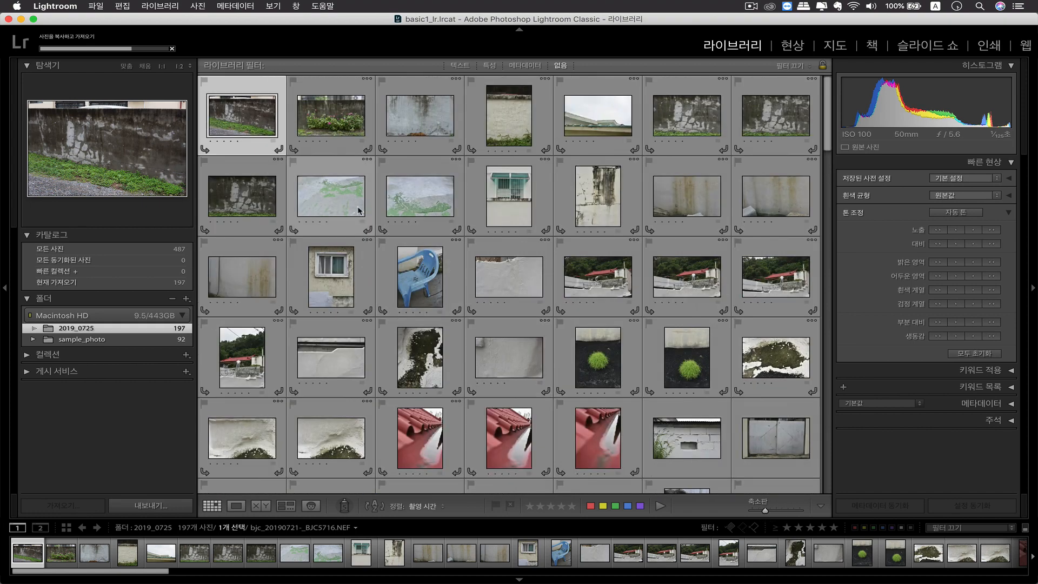
- Select the green paint close-up BJC5726 and switch it repeatedly between Loupe and Grid view
left_click(413, 206)
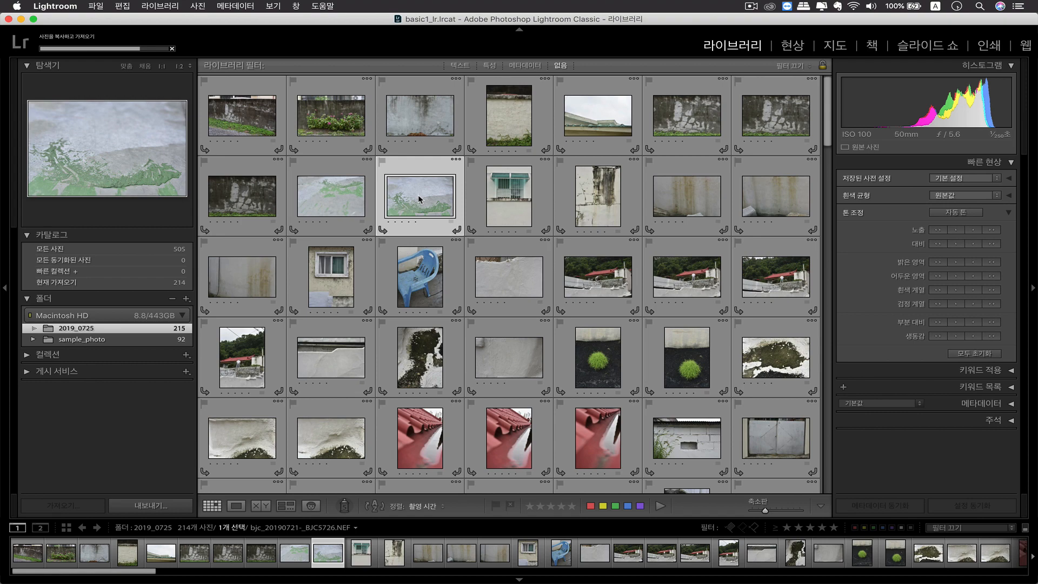
double_click(419, 199)
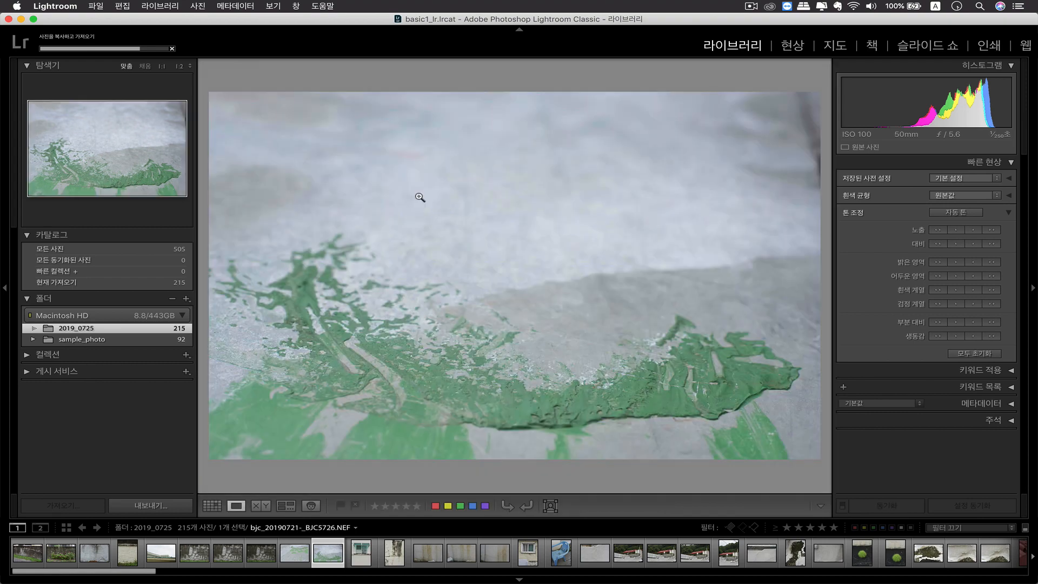
double_click(488, 301)
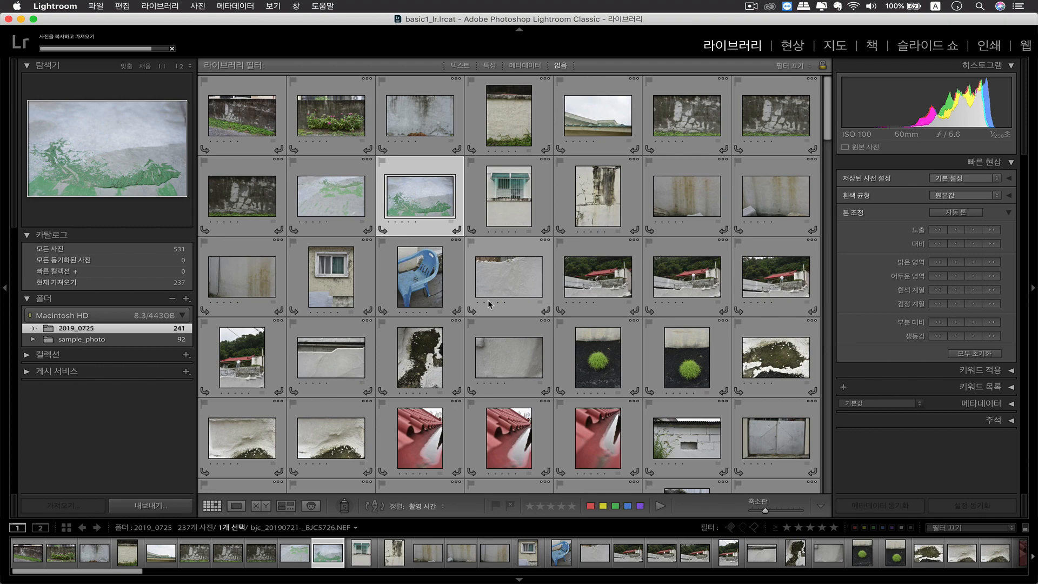
key("e")
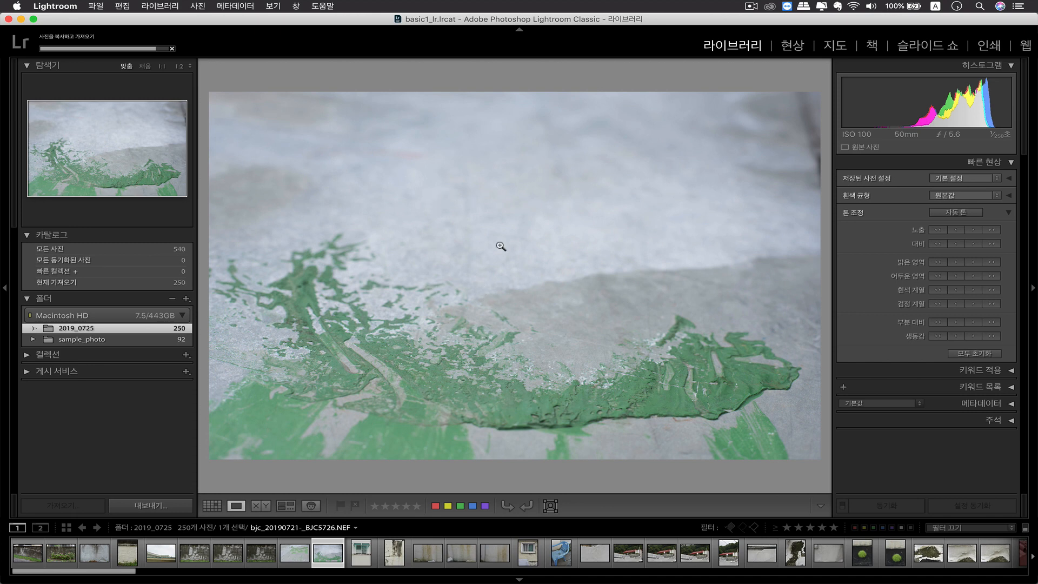
key("g")
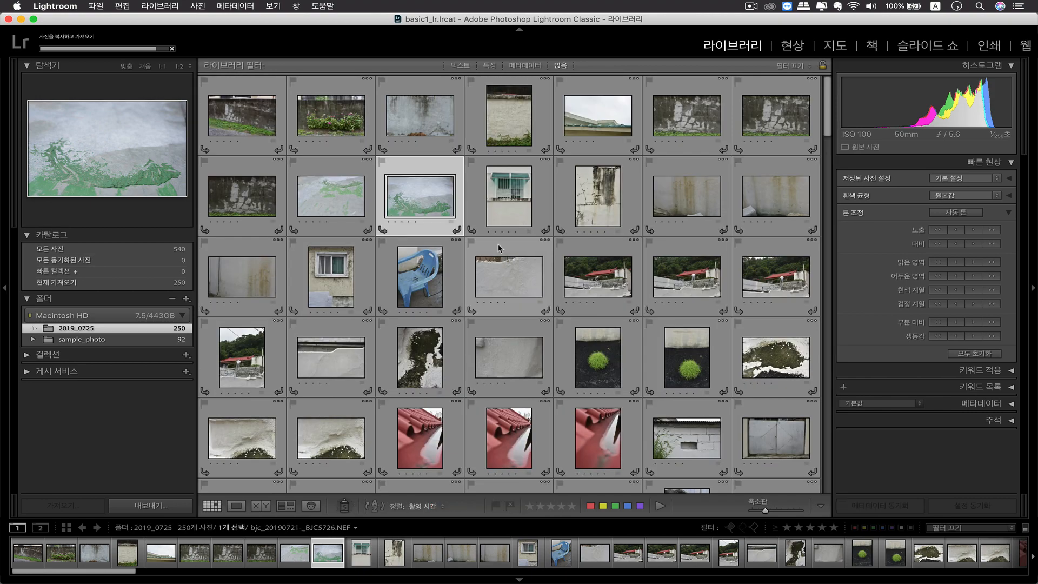
key("e")
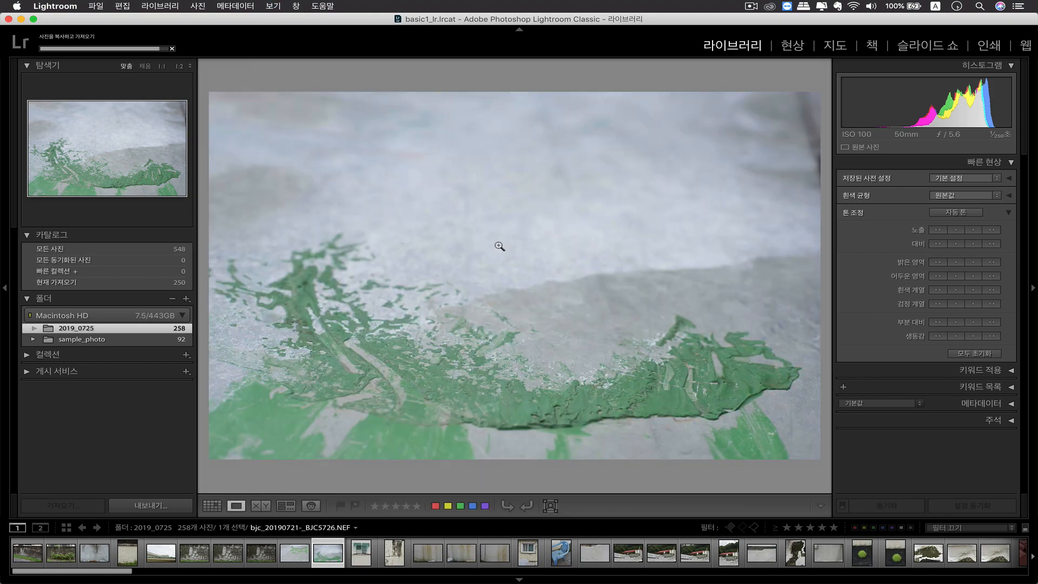
key("g")
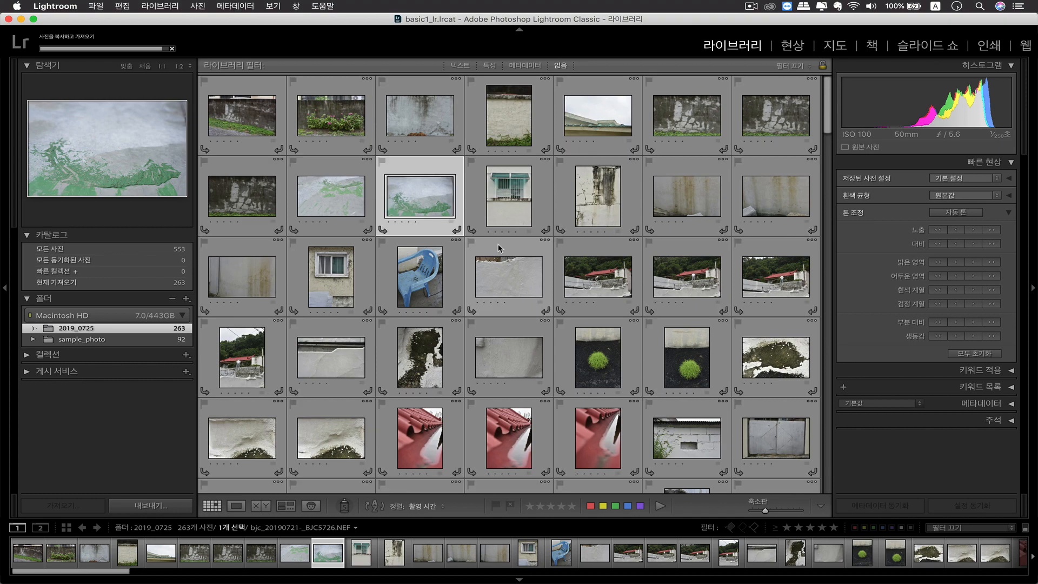
- View the close-up in Loupe view, step forward and back through the neighbouring photos to BJC5725, and return to the grid
key("e")
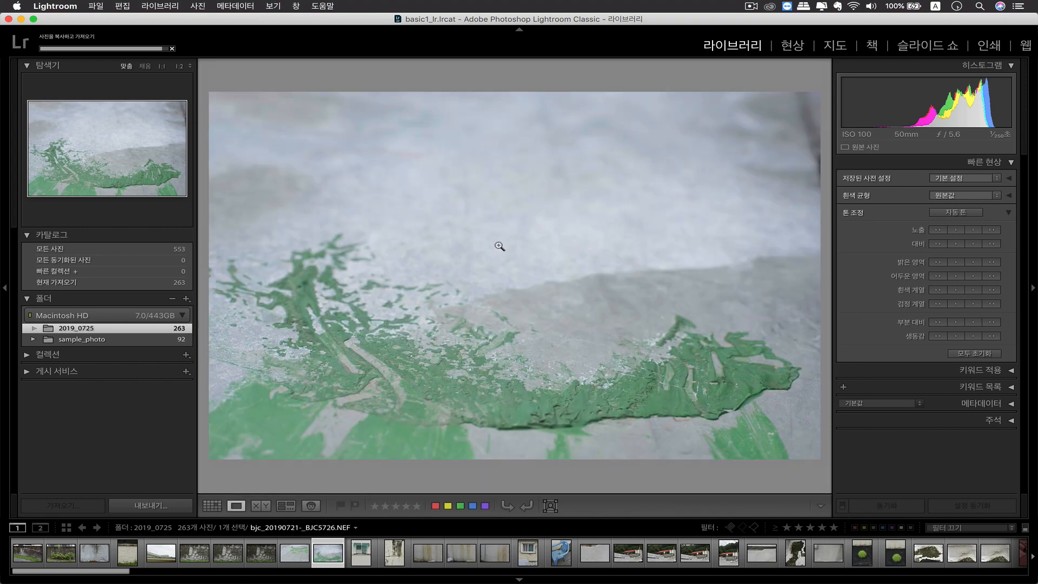
key("Right")
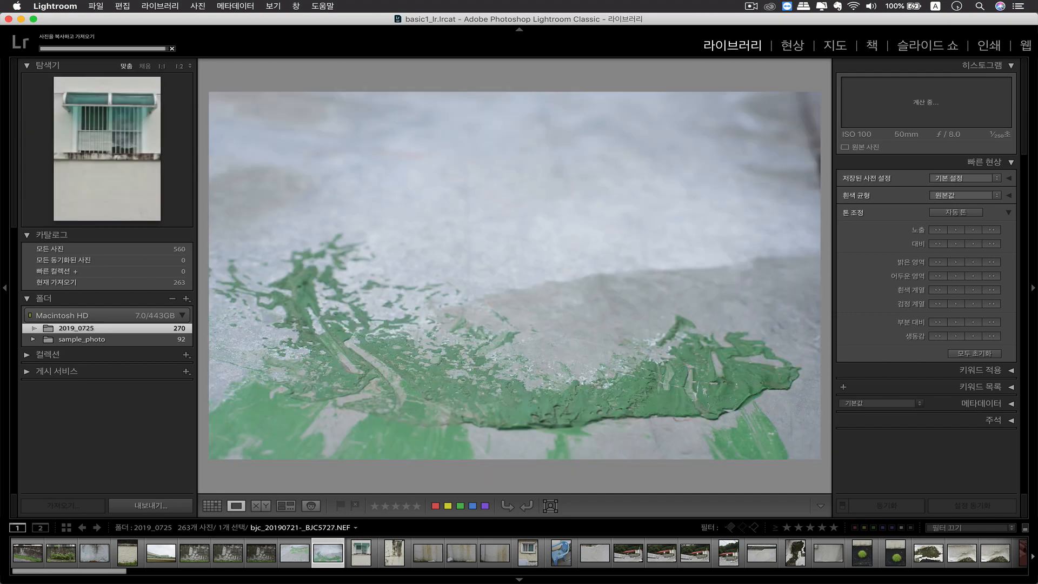
key("Left")
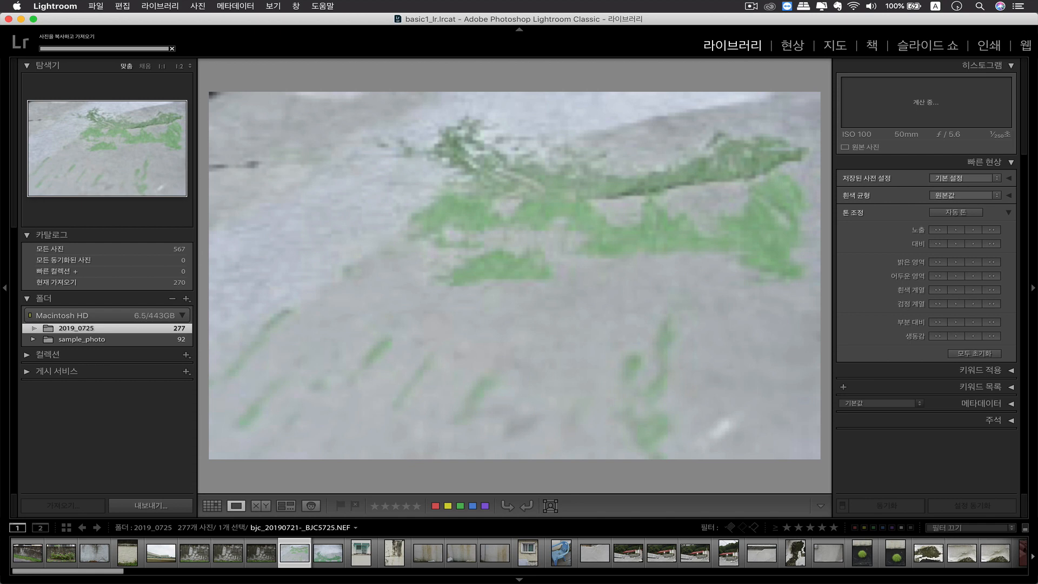
key("g")
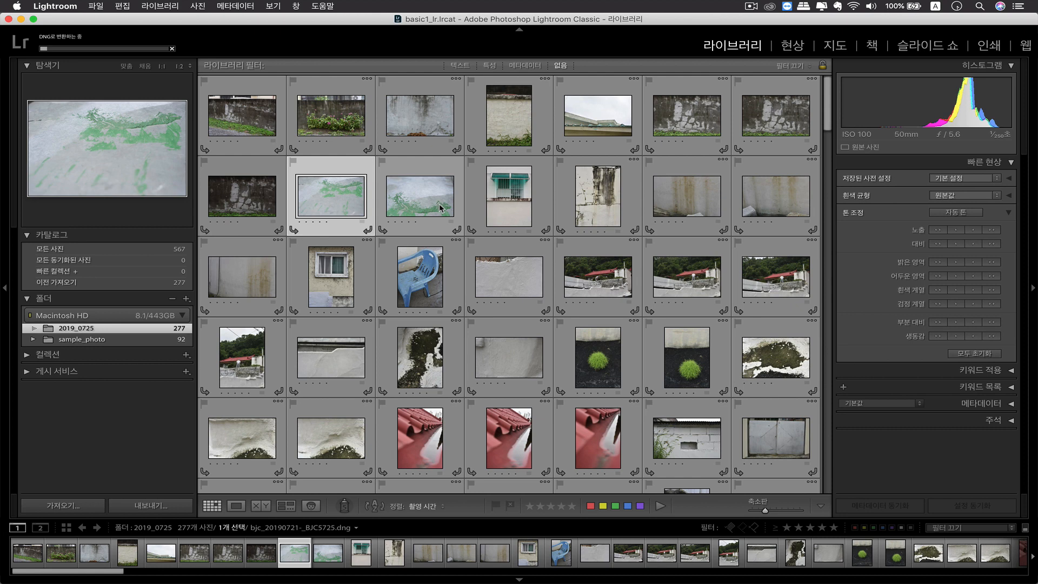
- Open the wider green paint photo BJC5725 in Loupe view twice, returning to the grid each time
double_click(347, 201)
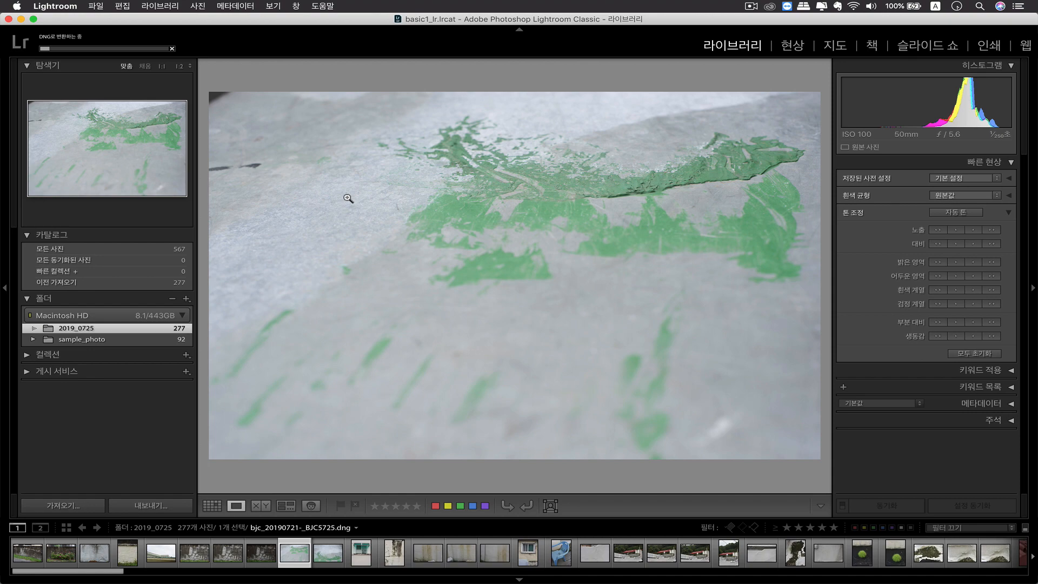
key("g")
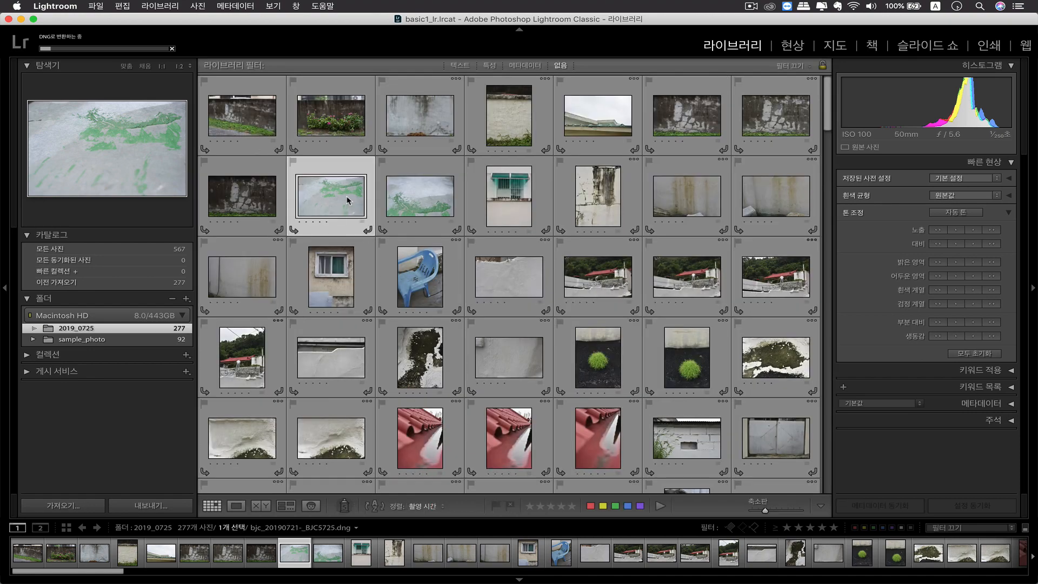
double_click(343, 201)
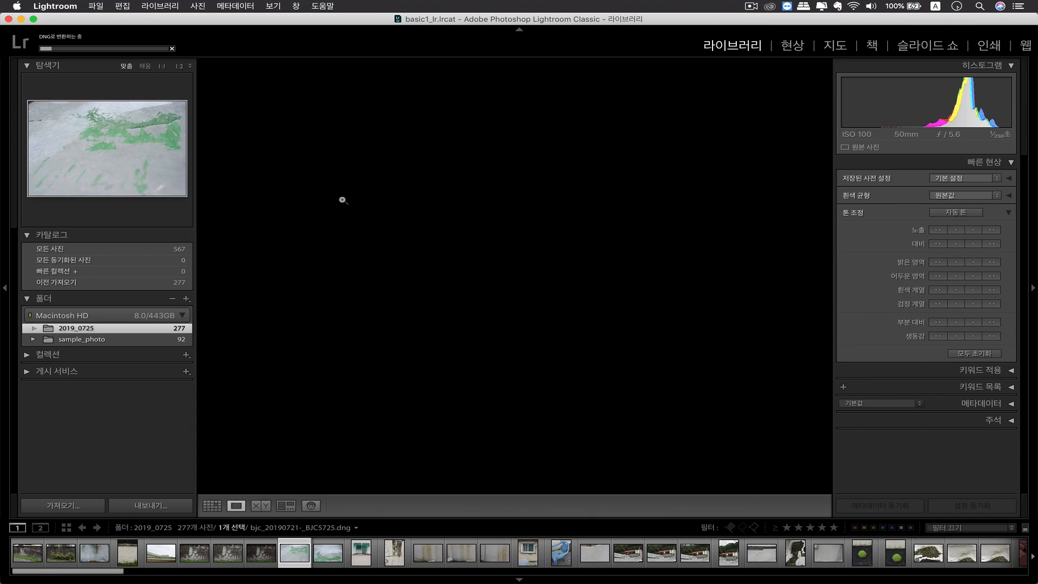
key("g")
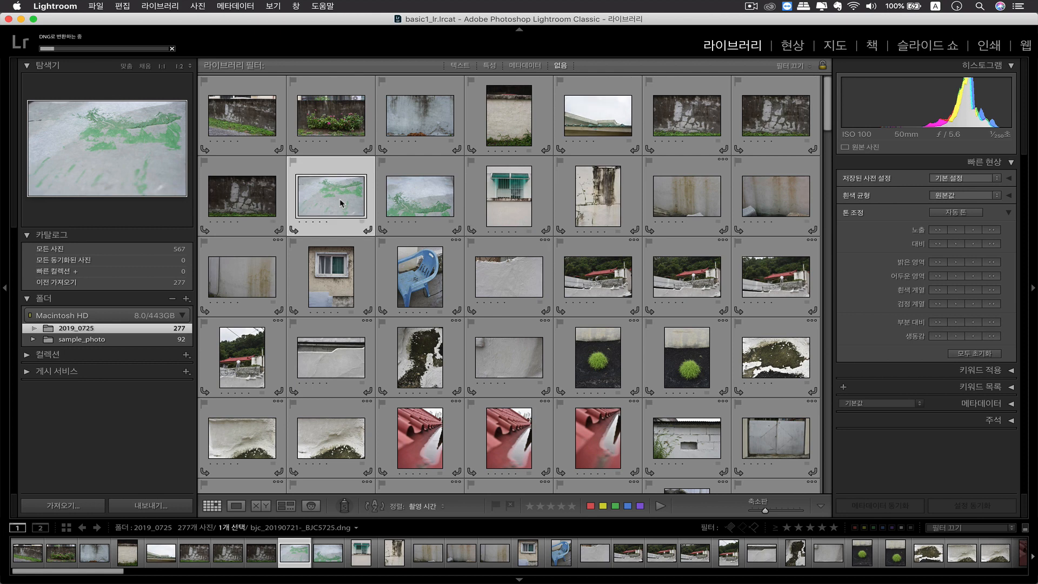
- Preview the green paint photo BJC5725 full screen, and from the grid hide and restore the side panels and all the panels
left_click(296, 6)
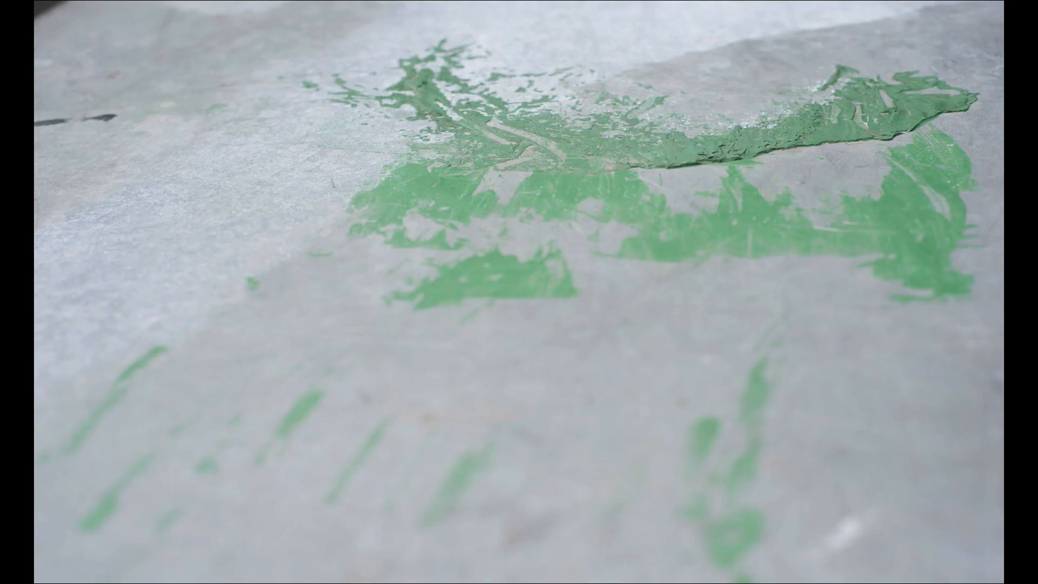
key("f")
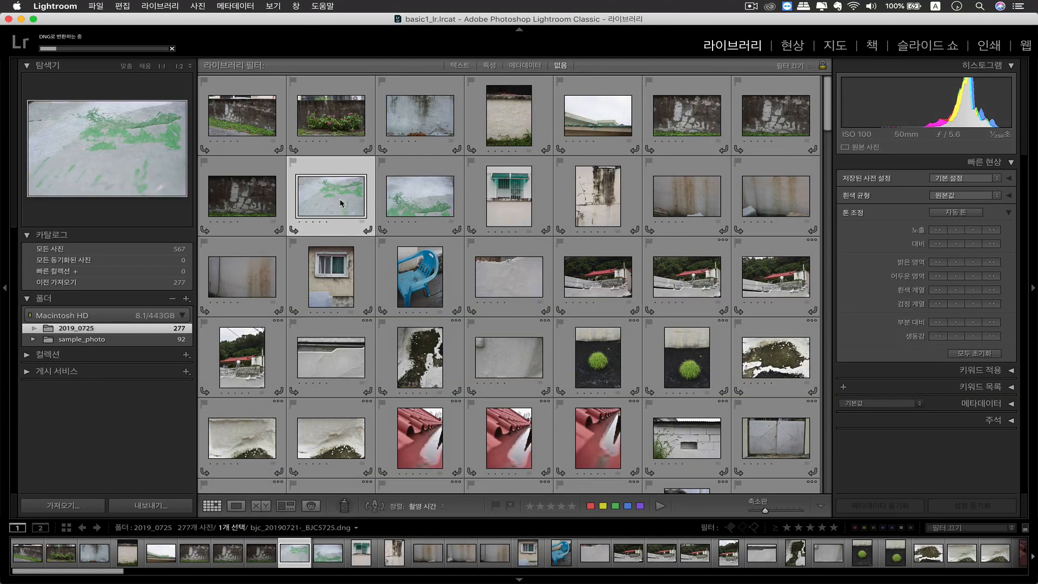
key("Tab")
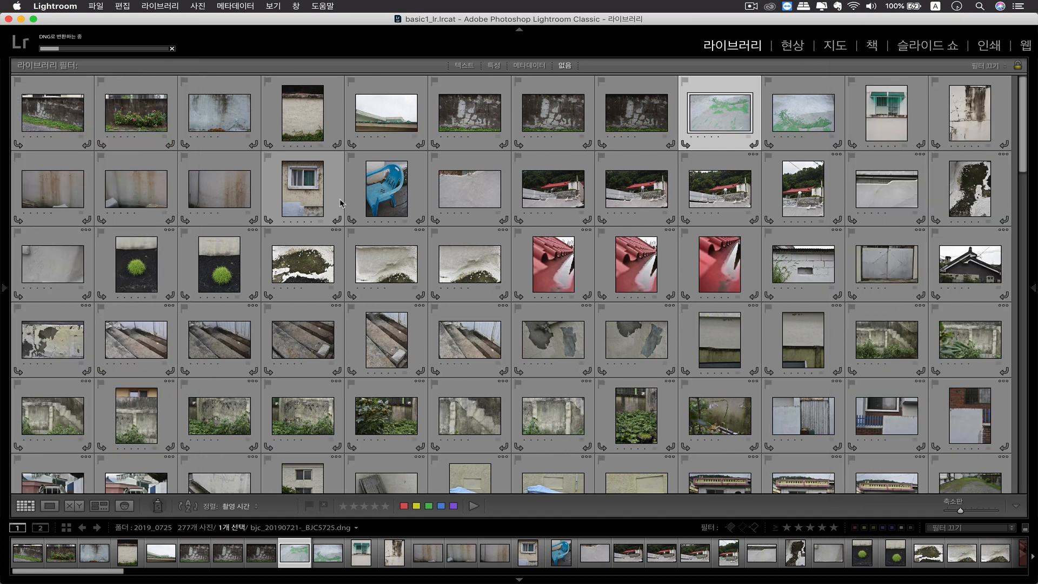
key("Tab")
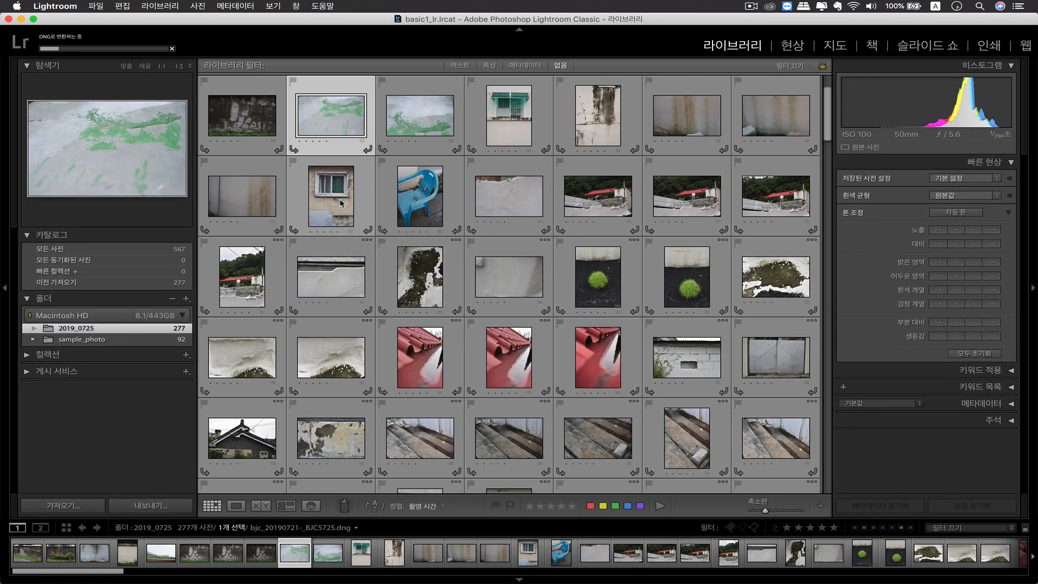
key("shift+Tab")
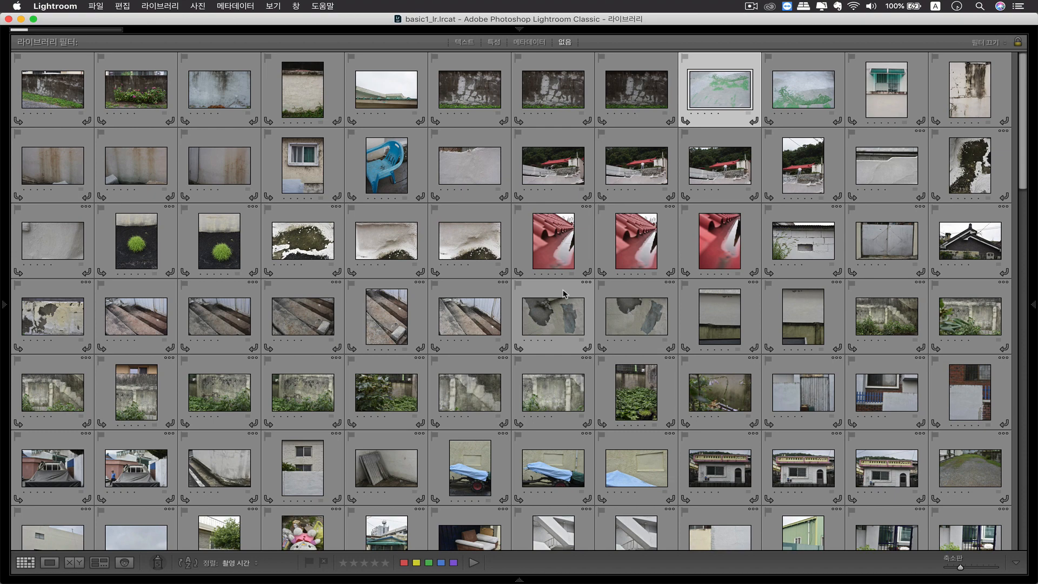
key("shift+Tab")
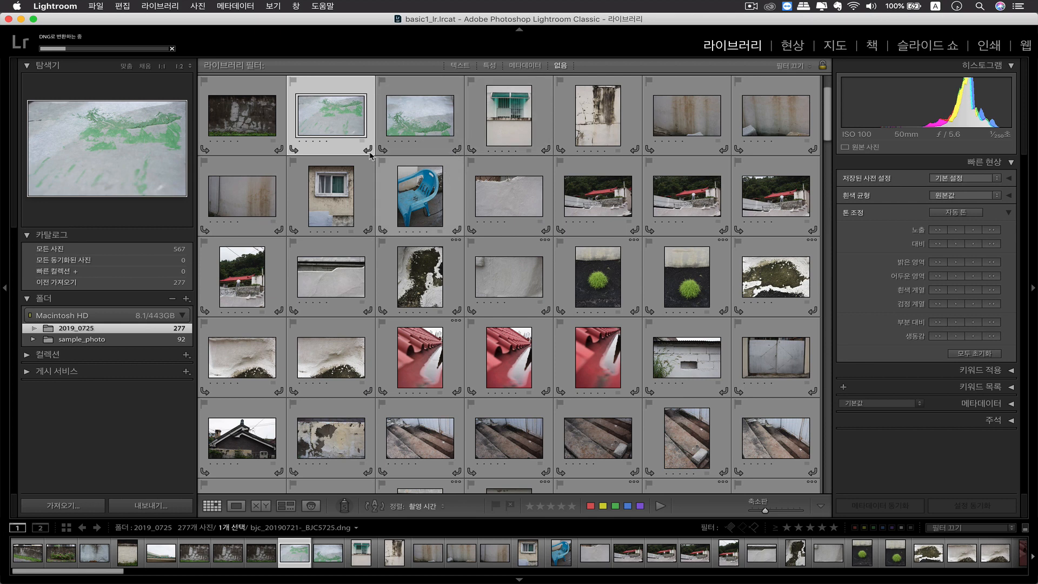
- Select three white plaster wall photos along with the green paint photo, show all four in Survey view, and return to the grid
left_click(512, 203, "super")
left_click(331, 277, "super")
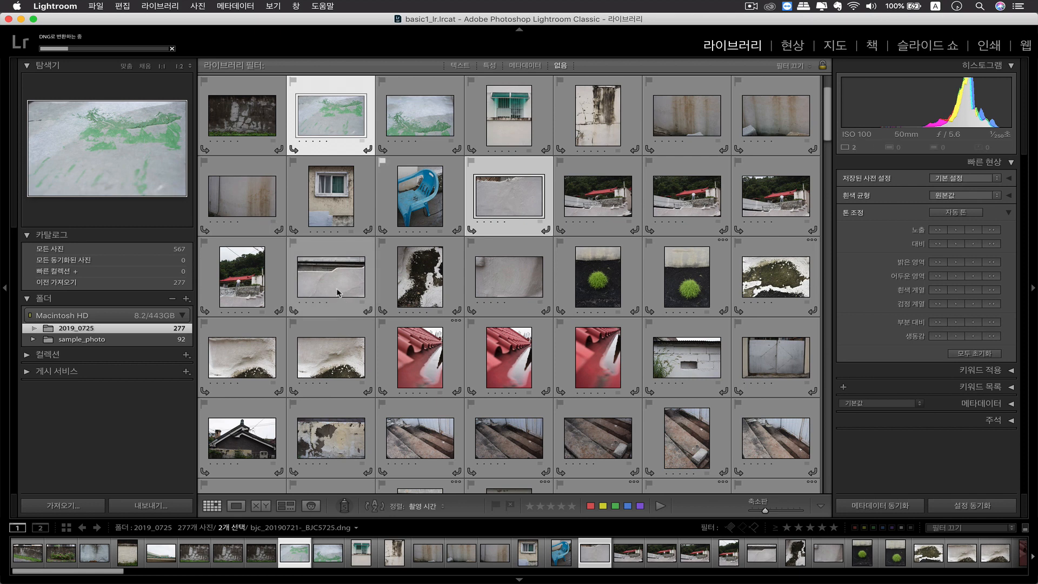
left_click(694, 366, "super")
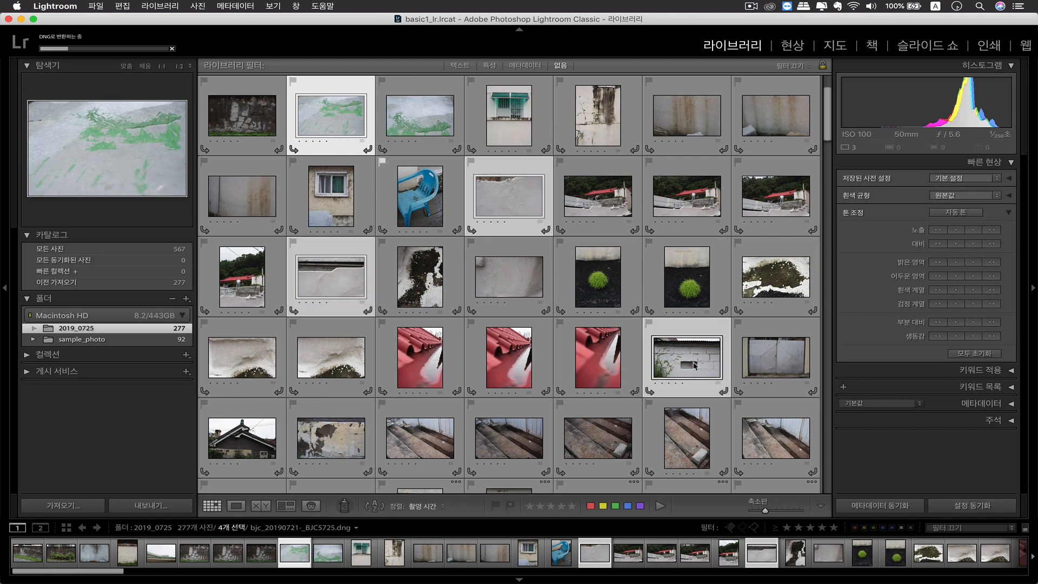
left_click(694, 366, "super")
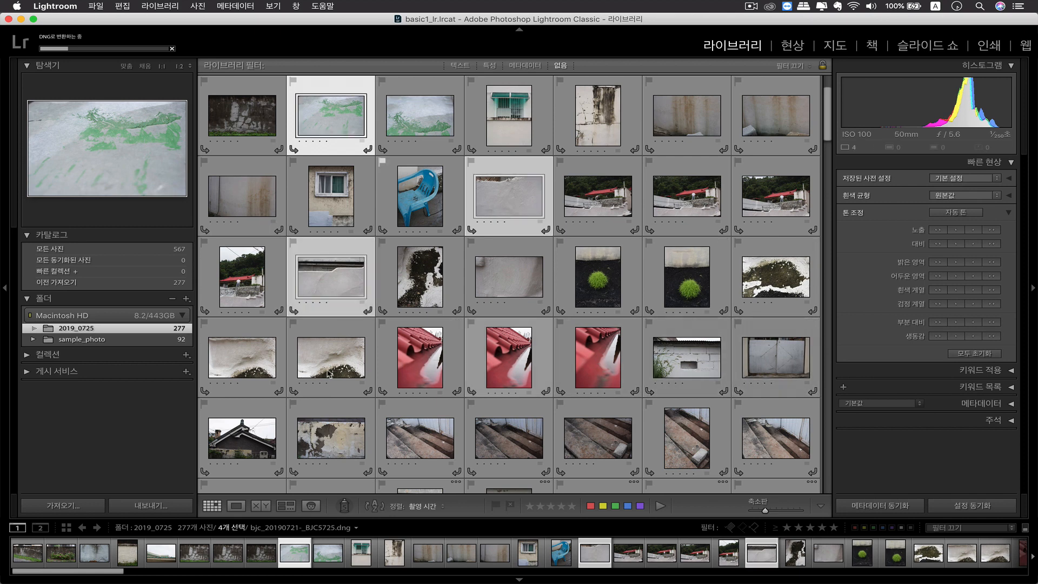
left_click(250, 370, "super")
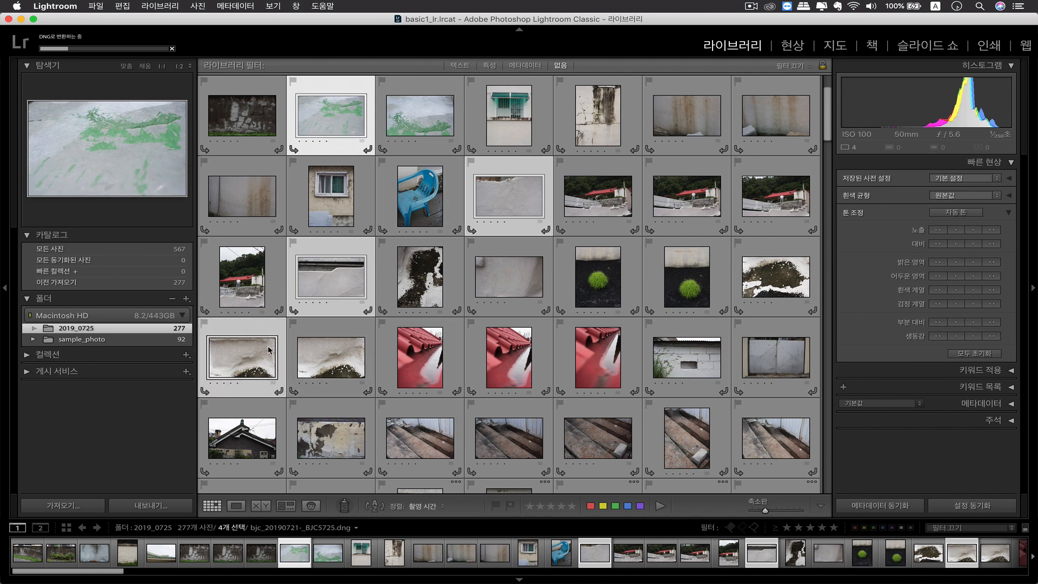
left_click(233, 364, "super")
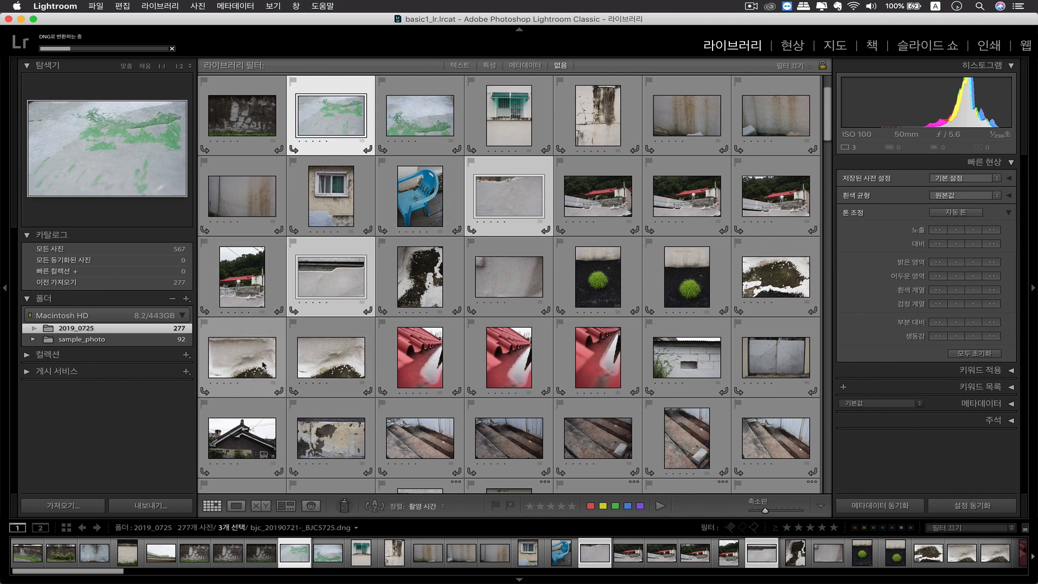
left_click(259, 365, "super")
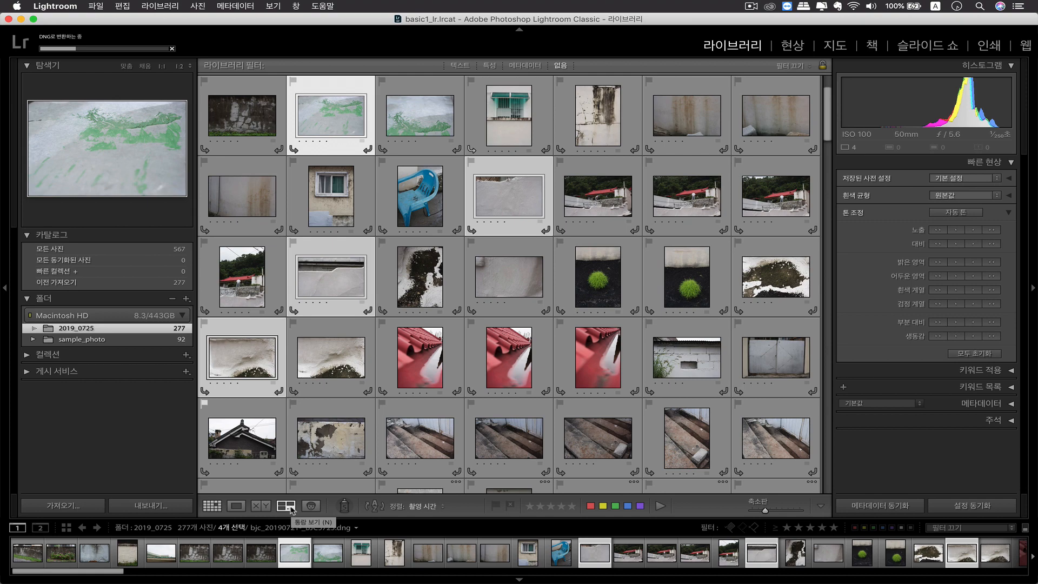
left_click(286, 506)
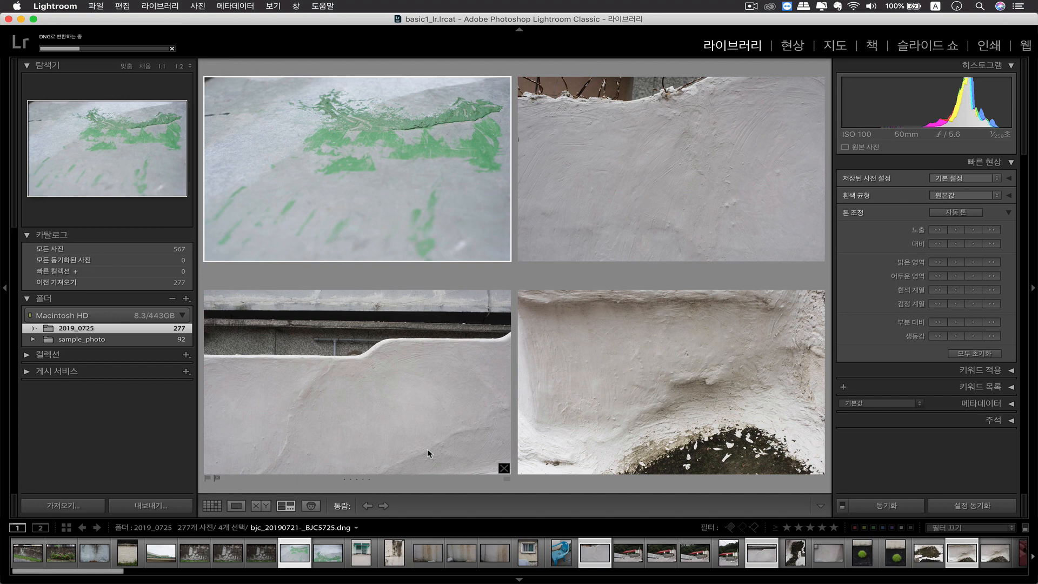
key("g")
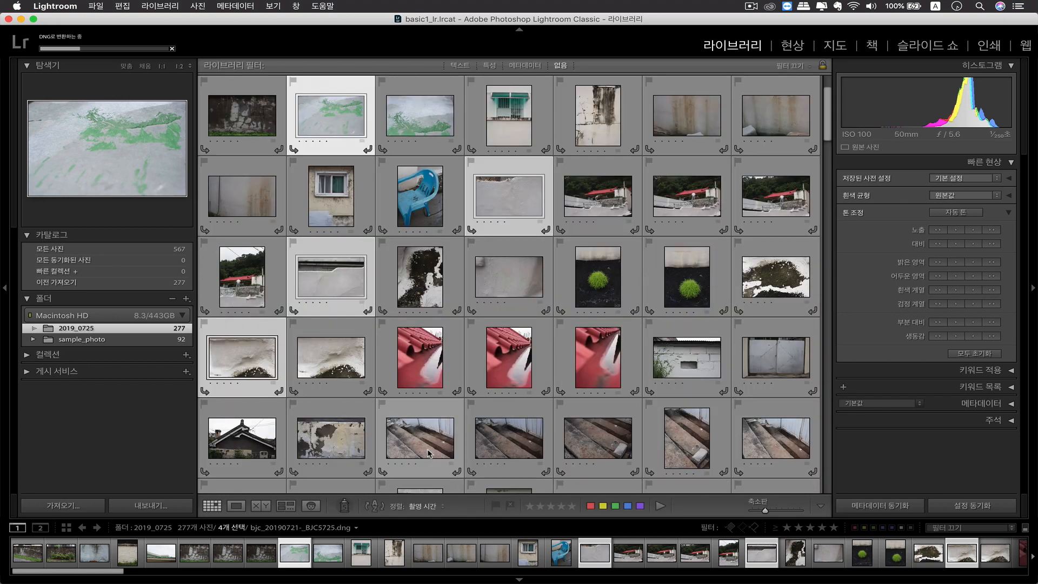
- Select the plaster wall photo BJC5741 plus the green paint close-up, mossy wall and metal gate photos, and open them in Compare view
left_click(513, 292)
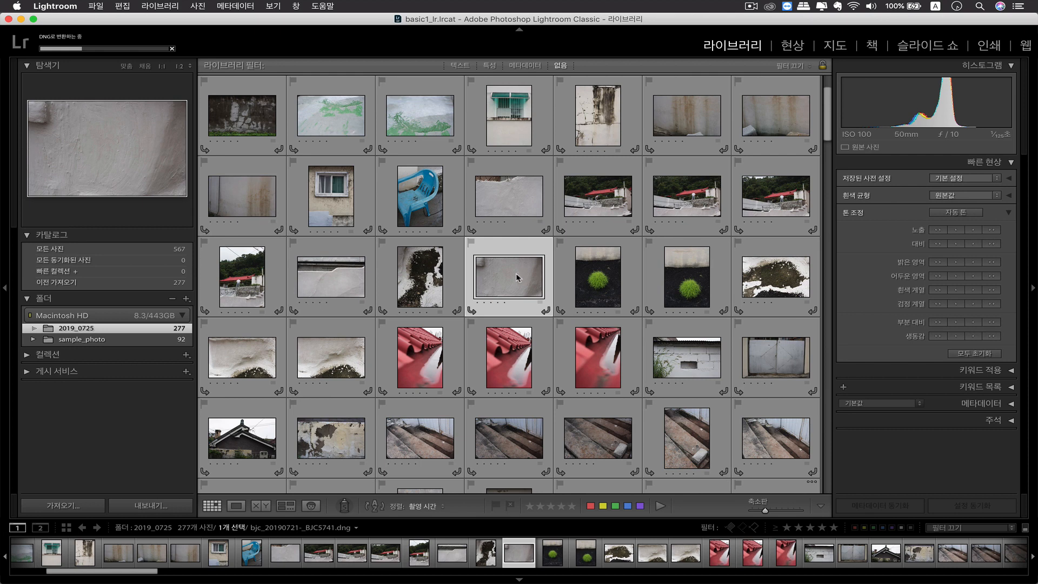
left_click(434, 138, "super")
left_click(787, 286, "super")
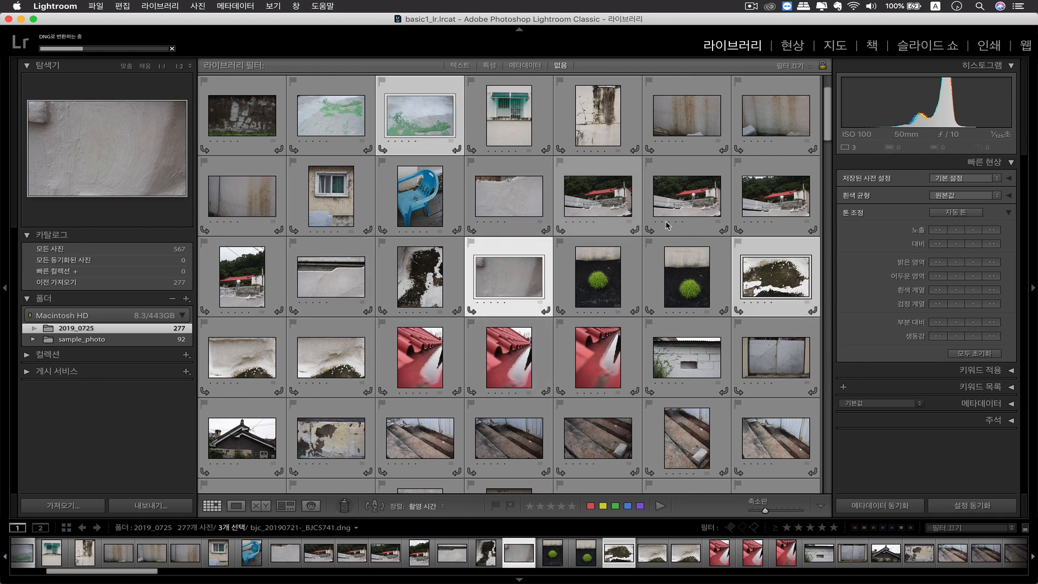
left_click(768, 364, "super")
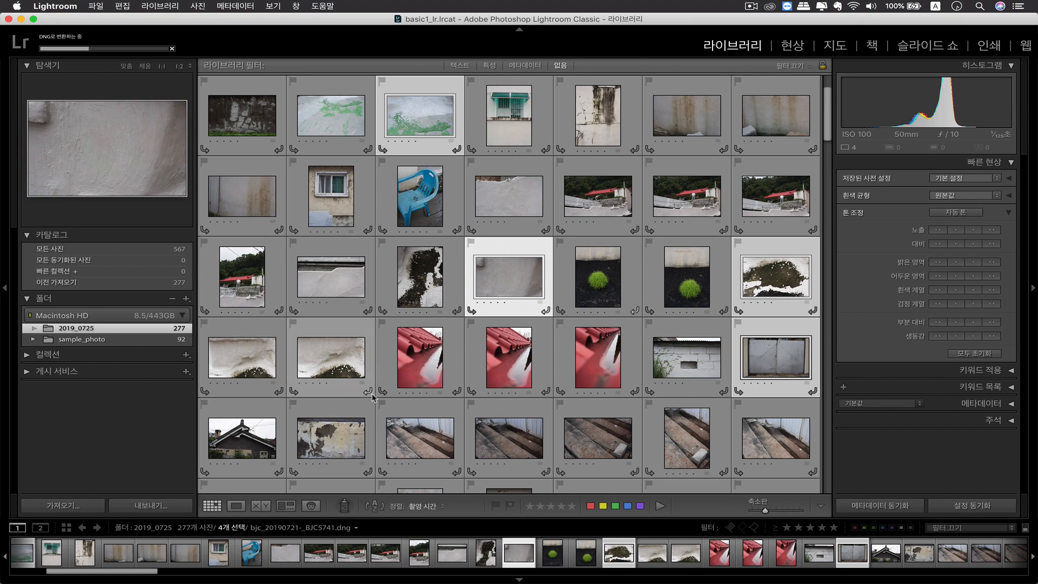
key("c")
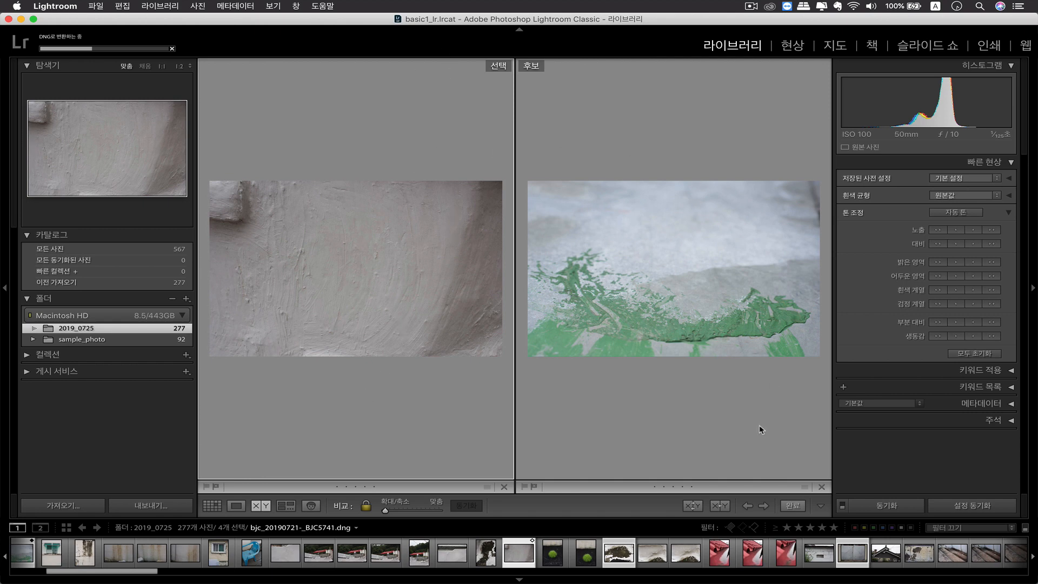
- Cycle the candidate back and forth through the green paint, mossy wall and metal gate photos, ending on the metal gate
key("Right")
key("Right")
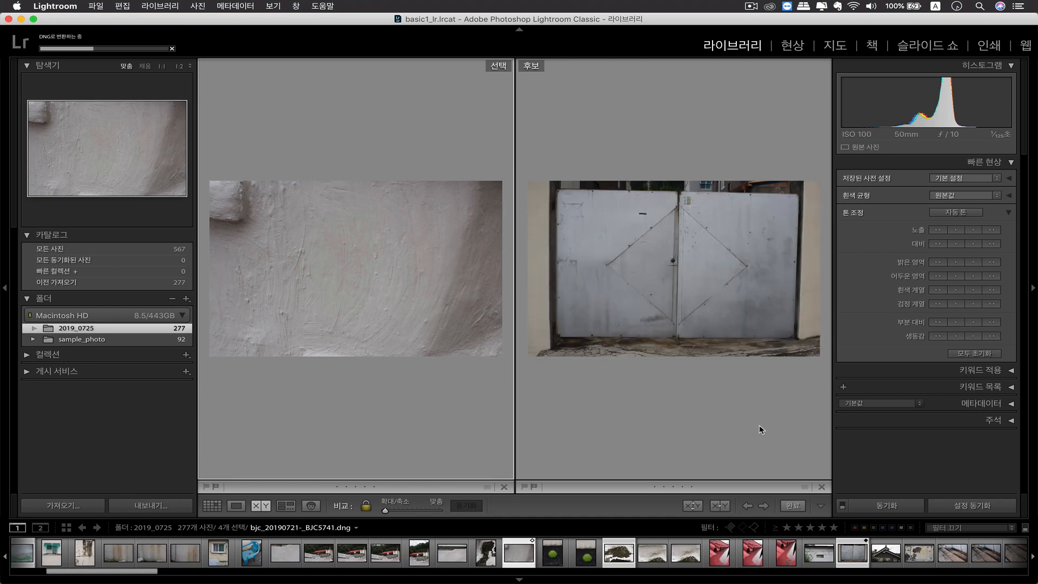
key("Left")
key("Left")
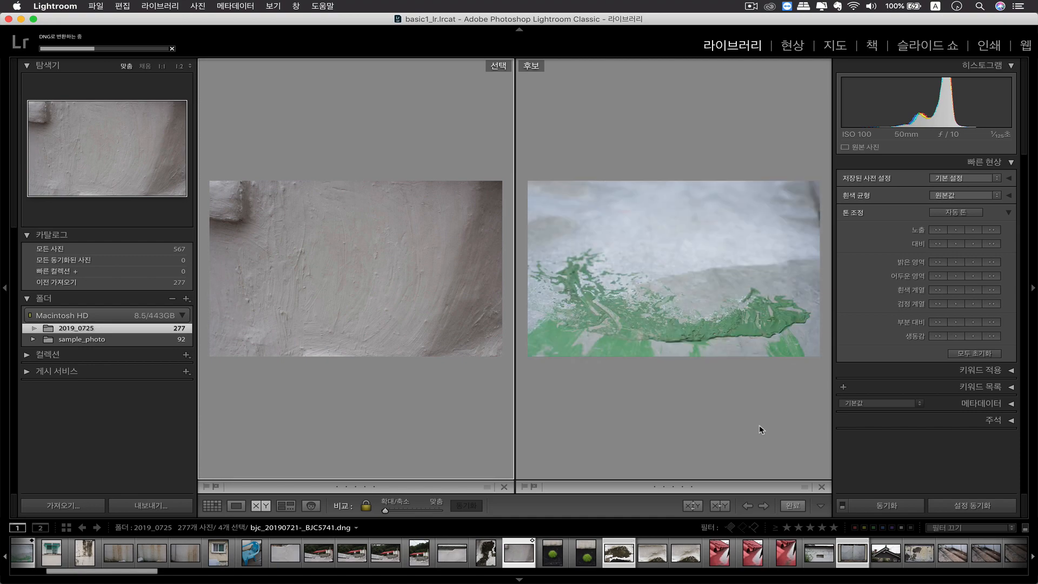
key("Right")
key("Right")
key("Left")
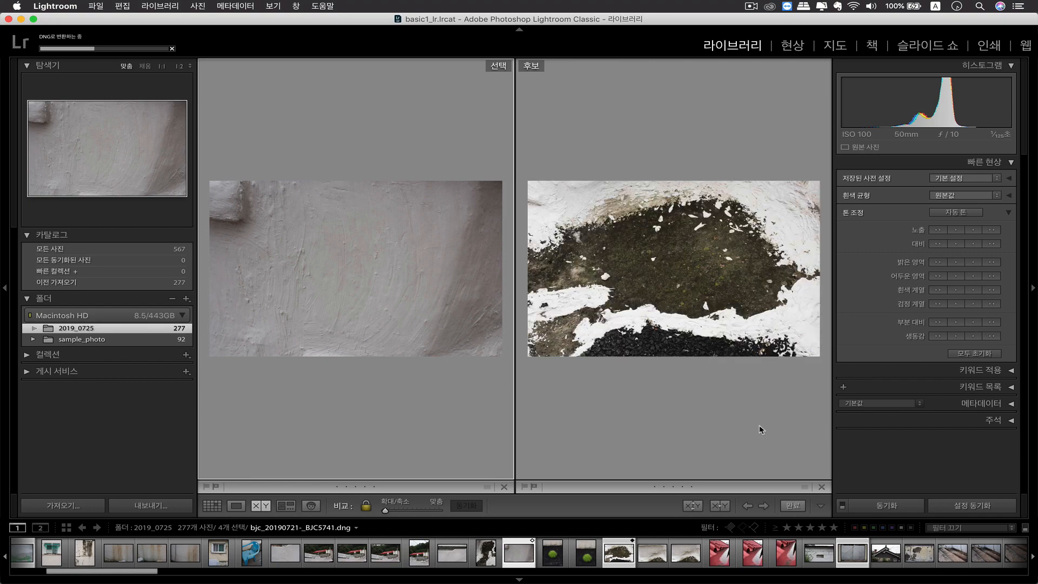
key("Left")
key("Right")
key("Right")
key("Left")
key("Left")
key("Right")
key("Right")
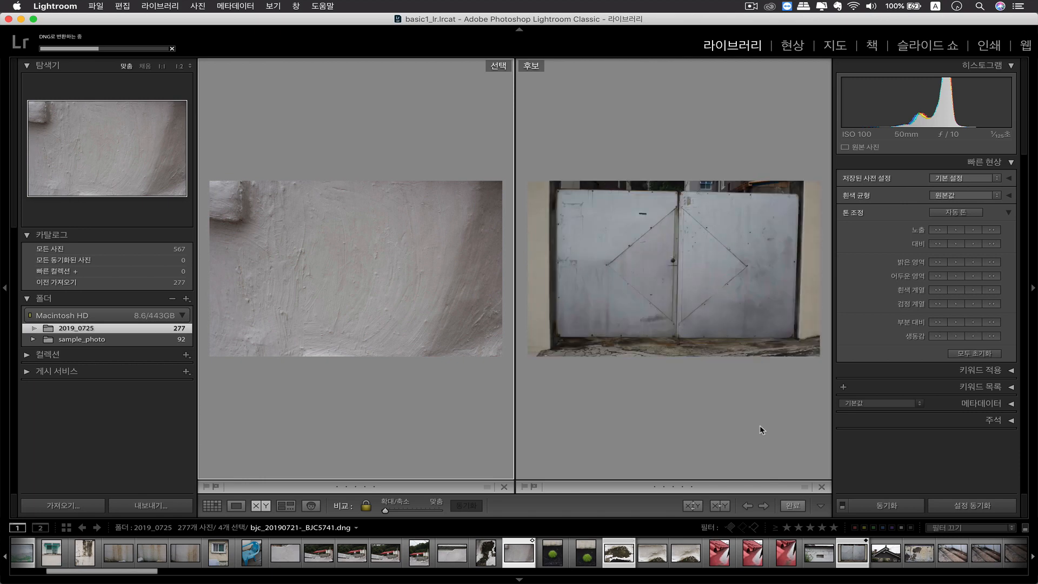
- Make the metal gate candidate the Select photo and step back and forth through the other candidates to the mossy wall
left_click(720, 507)
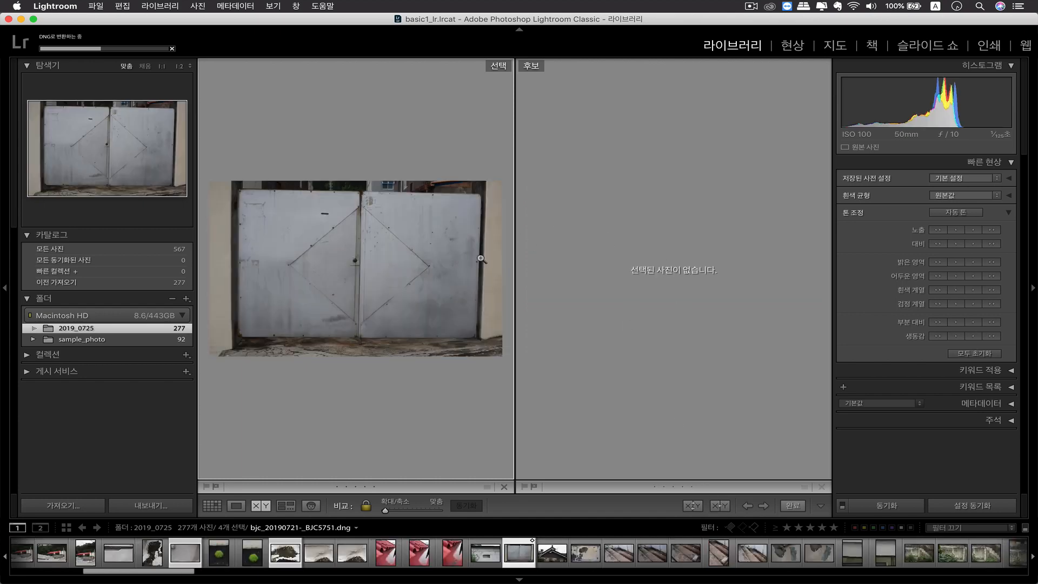
left_click(750, 508)
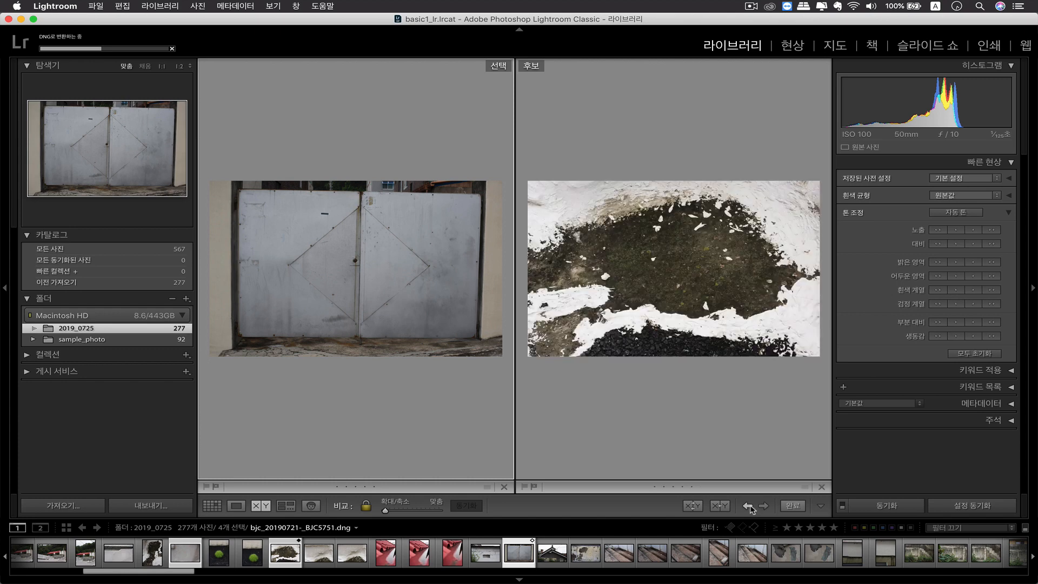
left_click(751, 508)
left_click(750, 508)
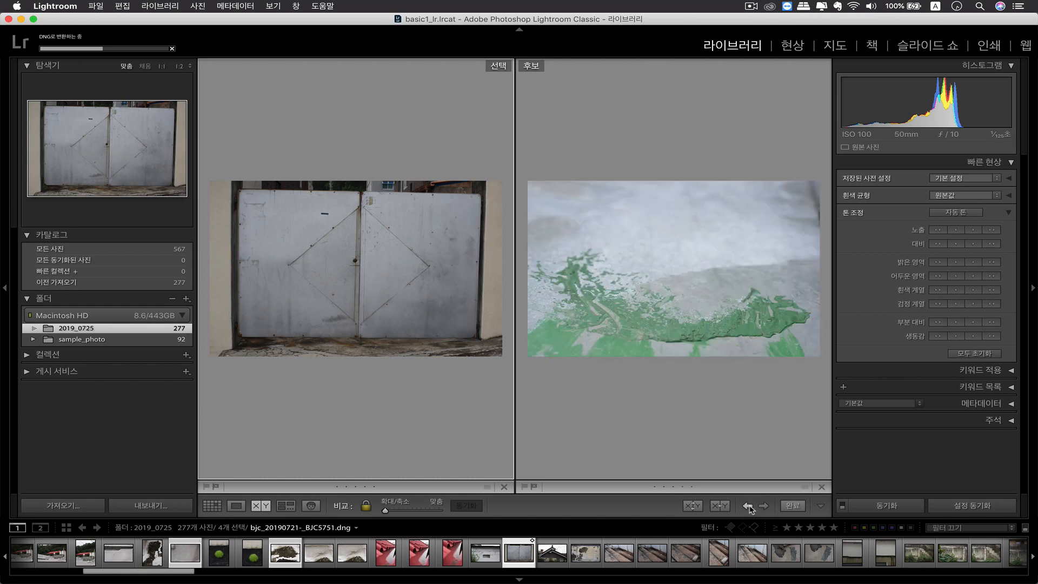
left_click(762, 506)
left_click(762, 506)
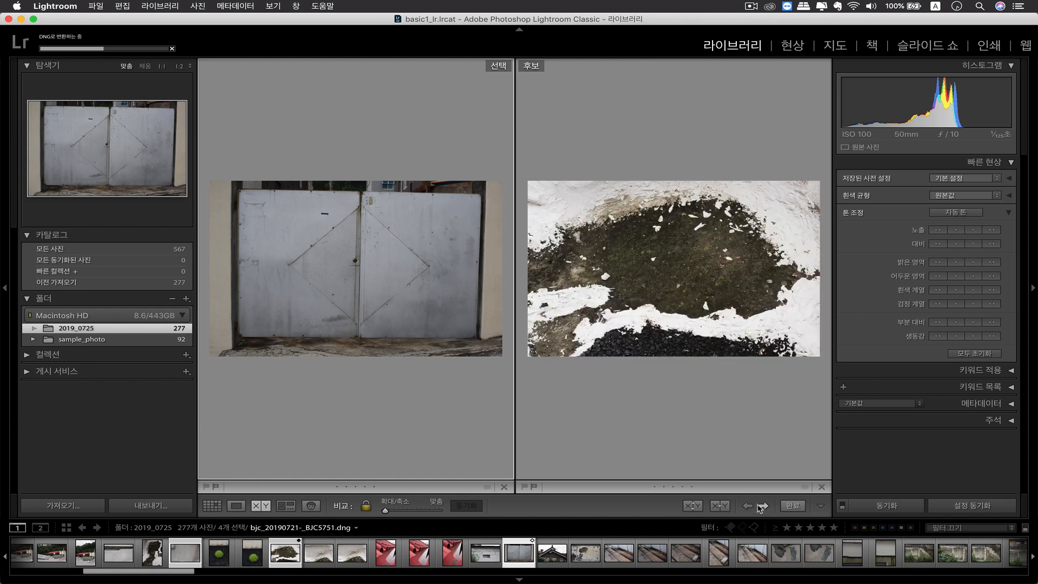
- Make the mossy wall candidate the Select photo and step through the remaining candidates to the plaster wall photo
left_click(721, 506)
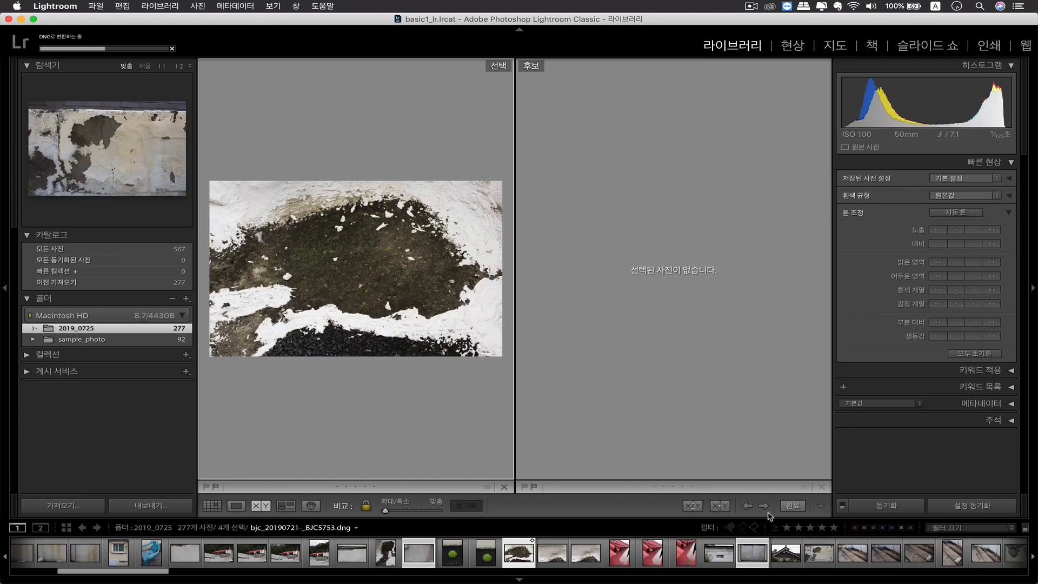
left_click(747, 505)
left_click(747, 506)
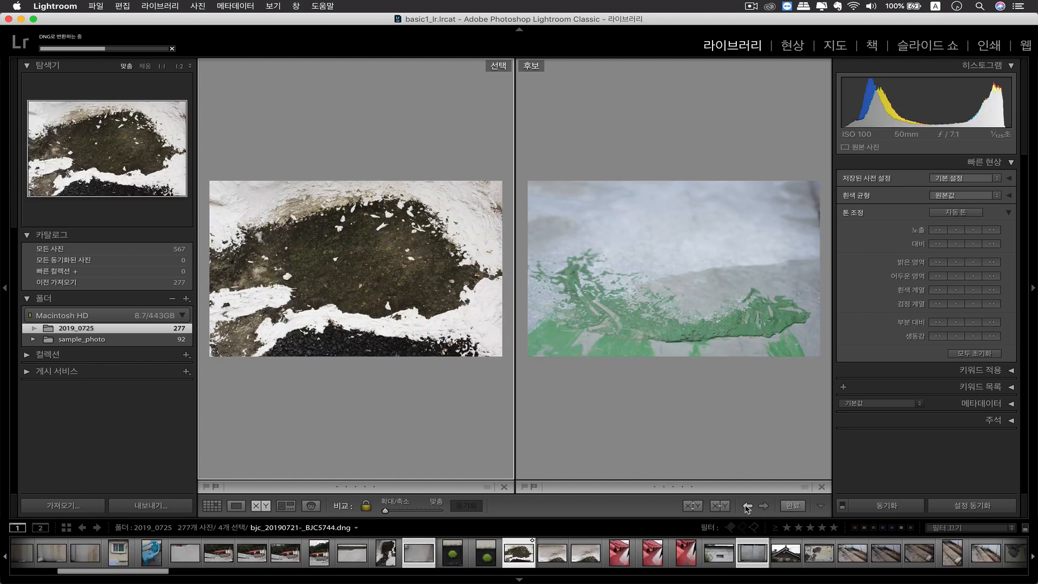
left_click(747, 507)
left_click(749, 507)
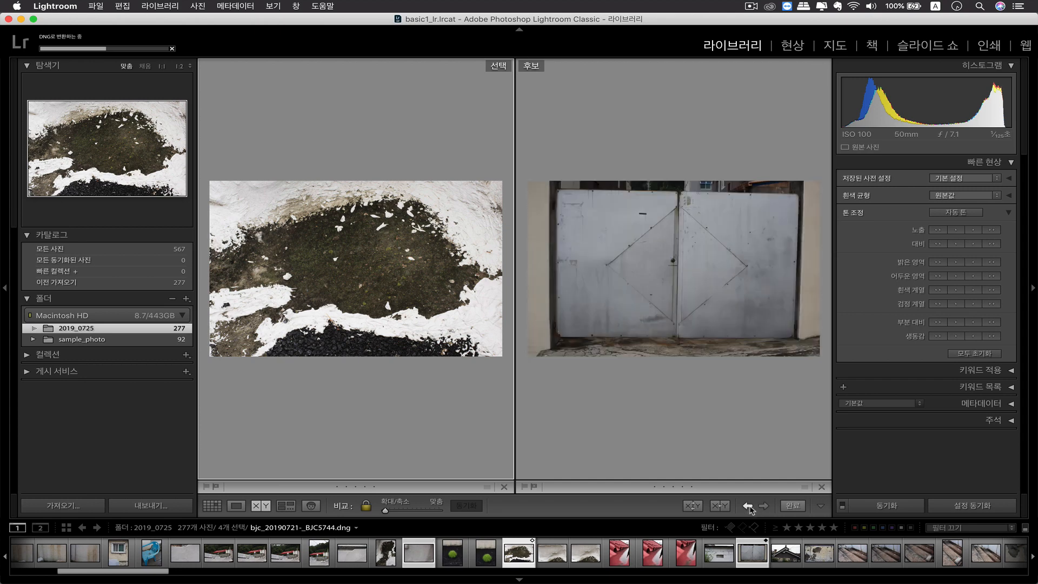
left_click(747, 507)
left_click(748, 506)
left_click(763, 507)
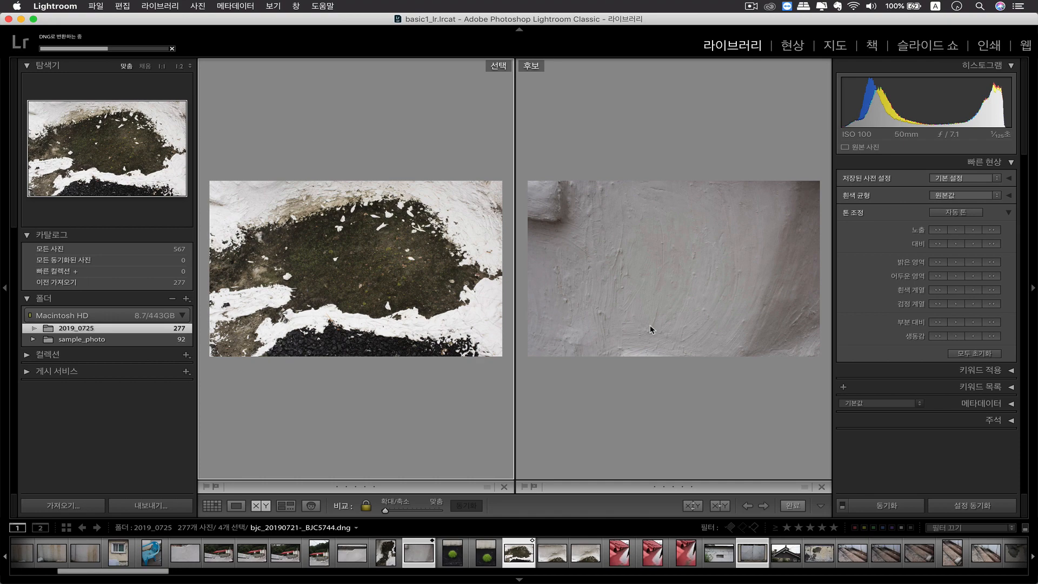
- Return to the grid and select the green grass tuft photo BJC5742
key("g")
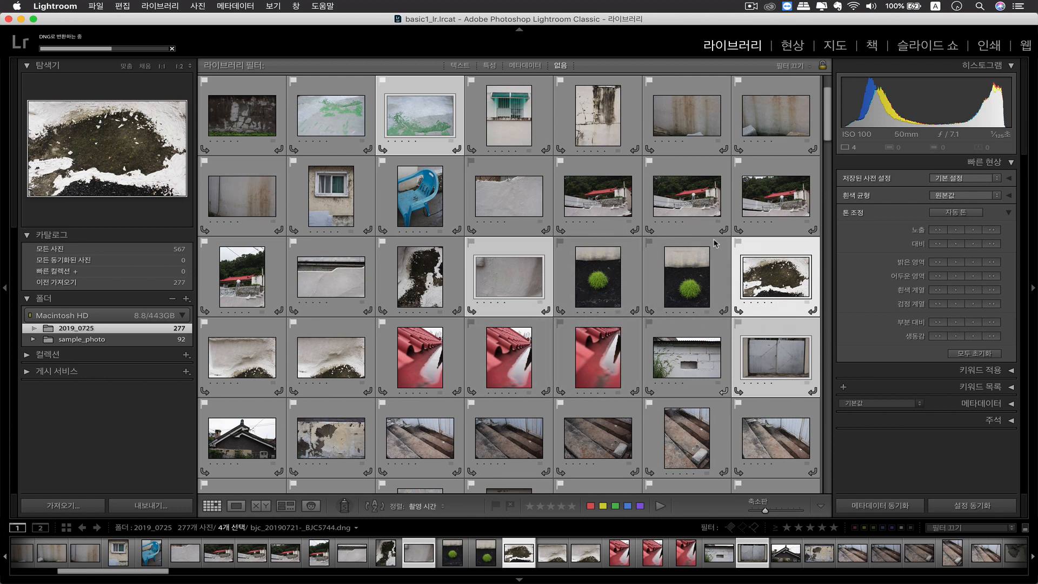
left_click(590, 298)
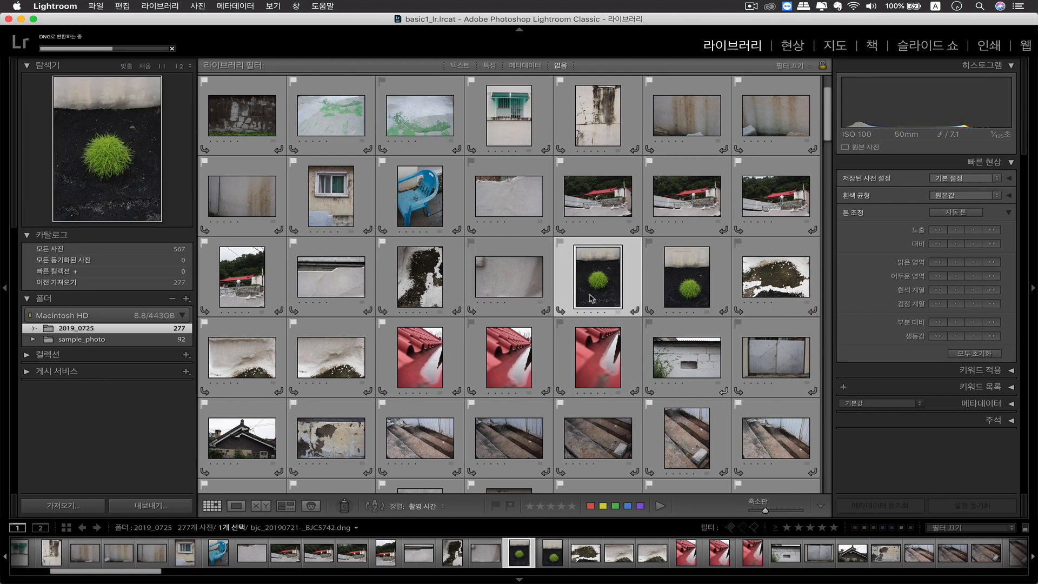